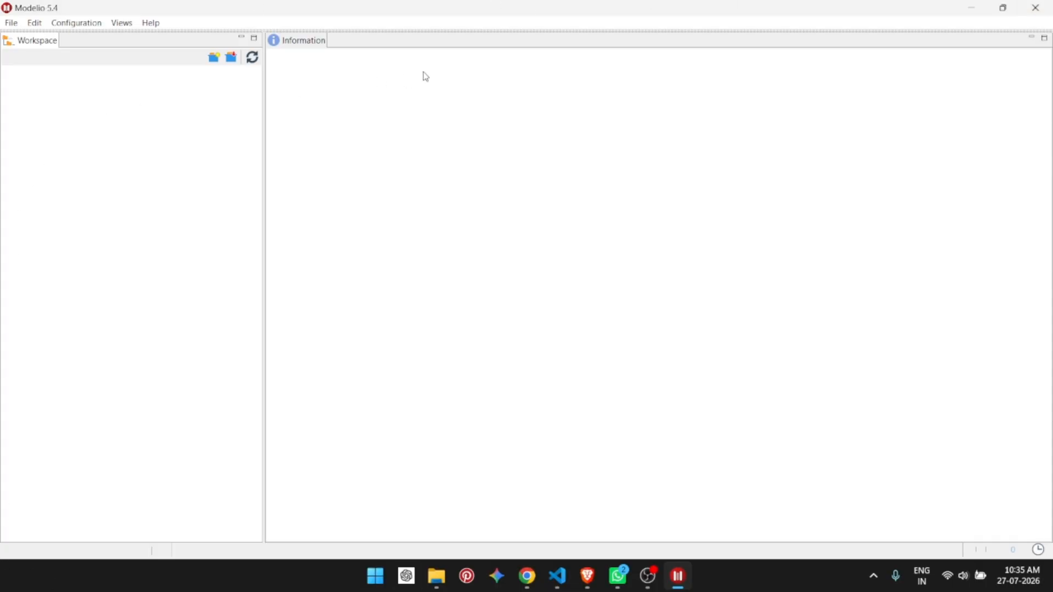
# Step: Create a new project named Practicum 2
pyautogui.click(9, 24)
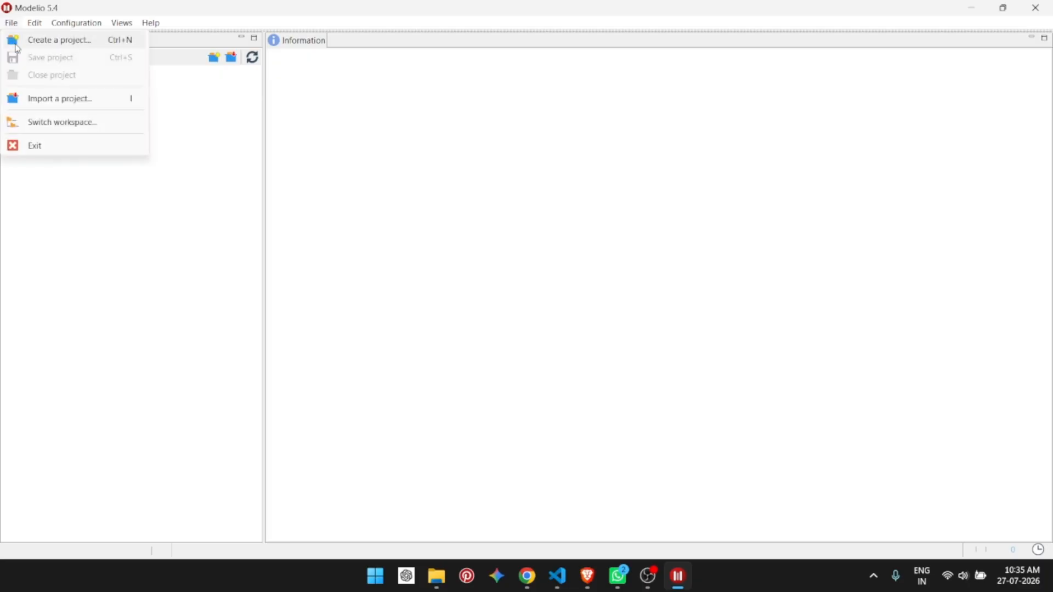
pyautogui.click(17, 48)
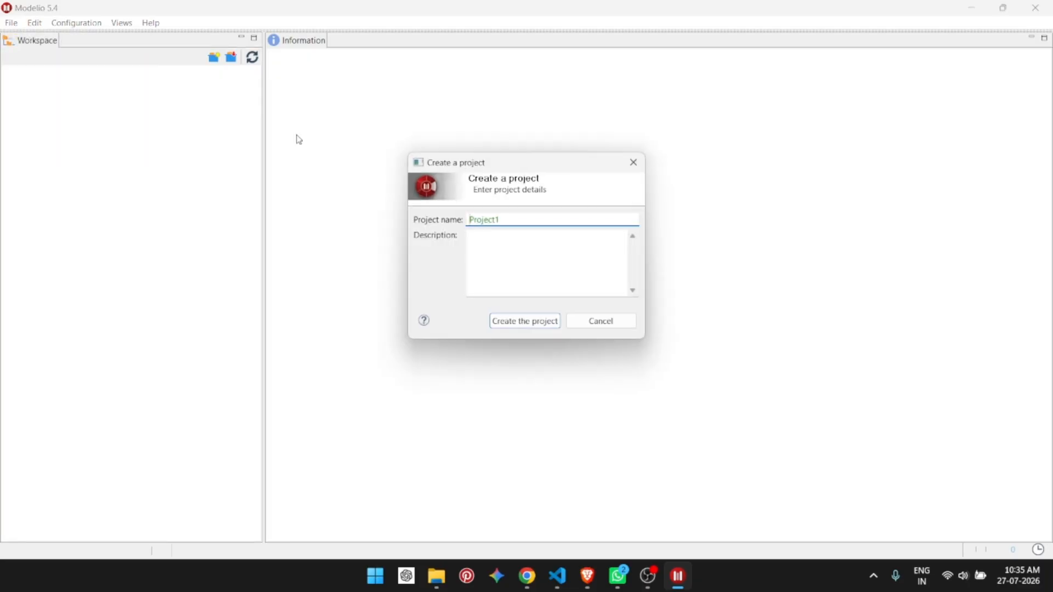
pyautogui.press('BackSpace')
pyautogui.press('BackSpace')
pyautogui.press('BackSpace')
pyautogui.press('BackSpace')
pyautogui.press('BackSpace')
pyautogui.write('Pra')
pyautogui.click(545, 326)
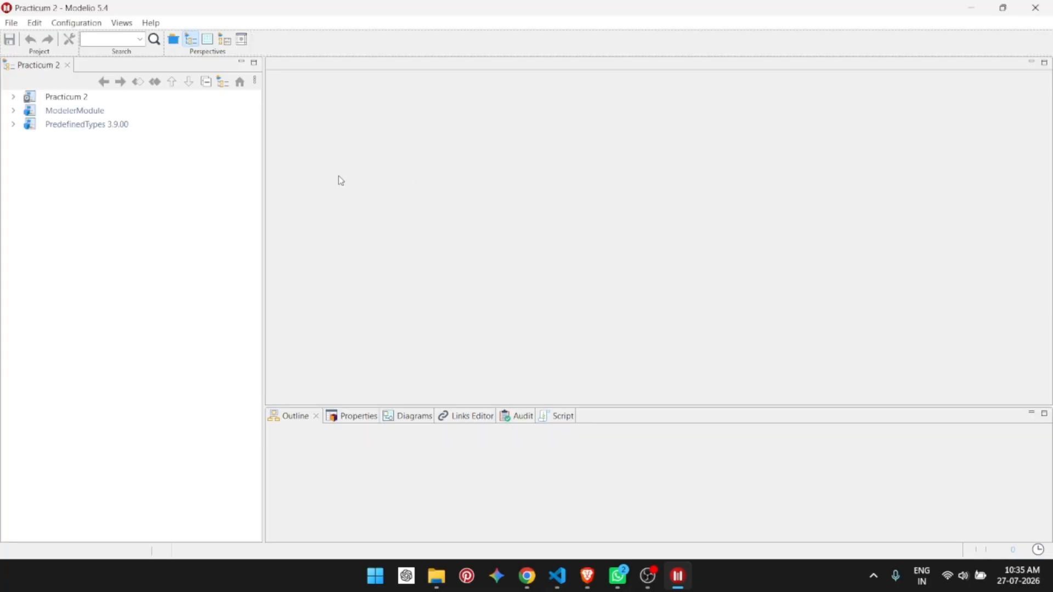
# Step: Create a Use Case diagram inside the practicum 2 package
pyautogui.click(13, 97)
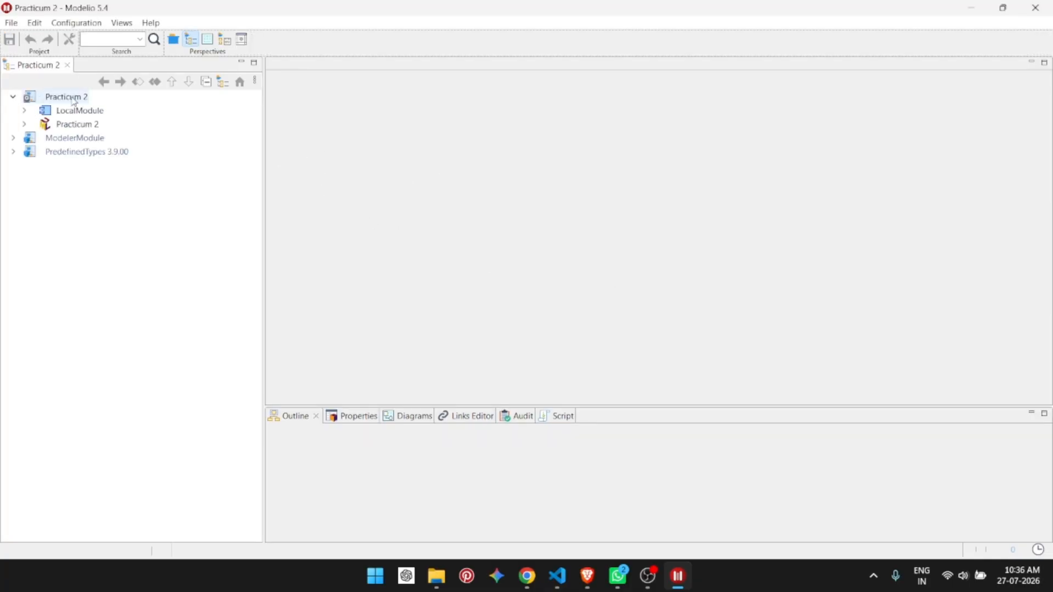
pyautogui.click(73, 101)
pyautogui.click(24, 124)
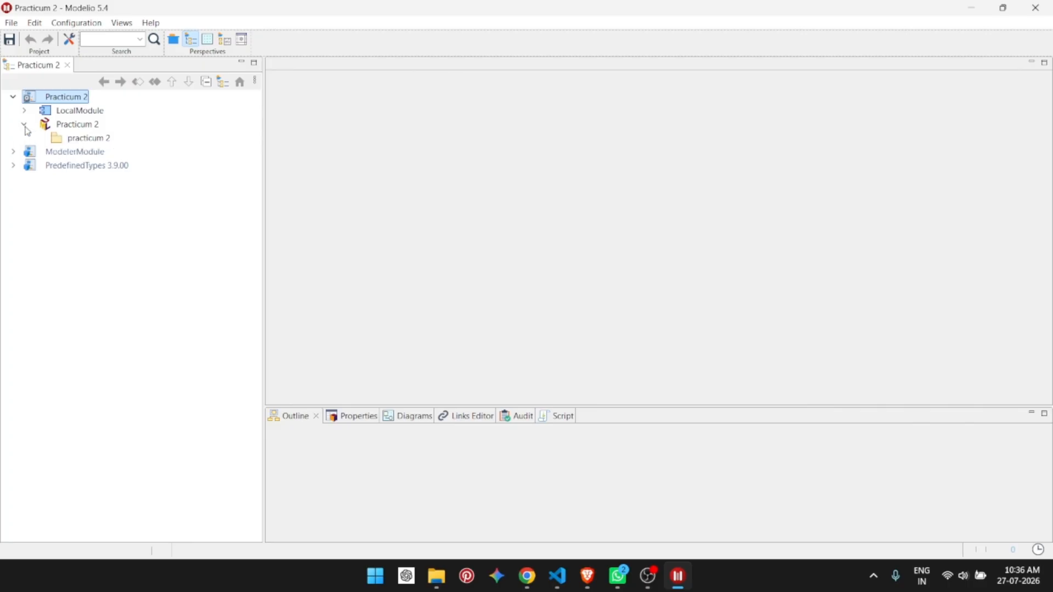
pyautogui.rightClick(86, 142)
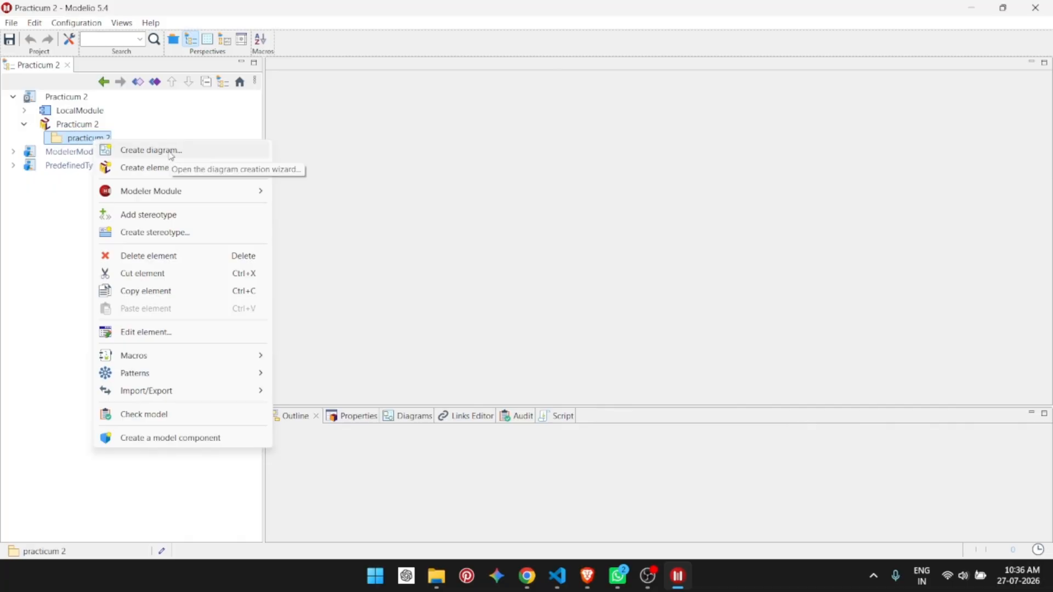
pyautogui.click(162, 118)
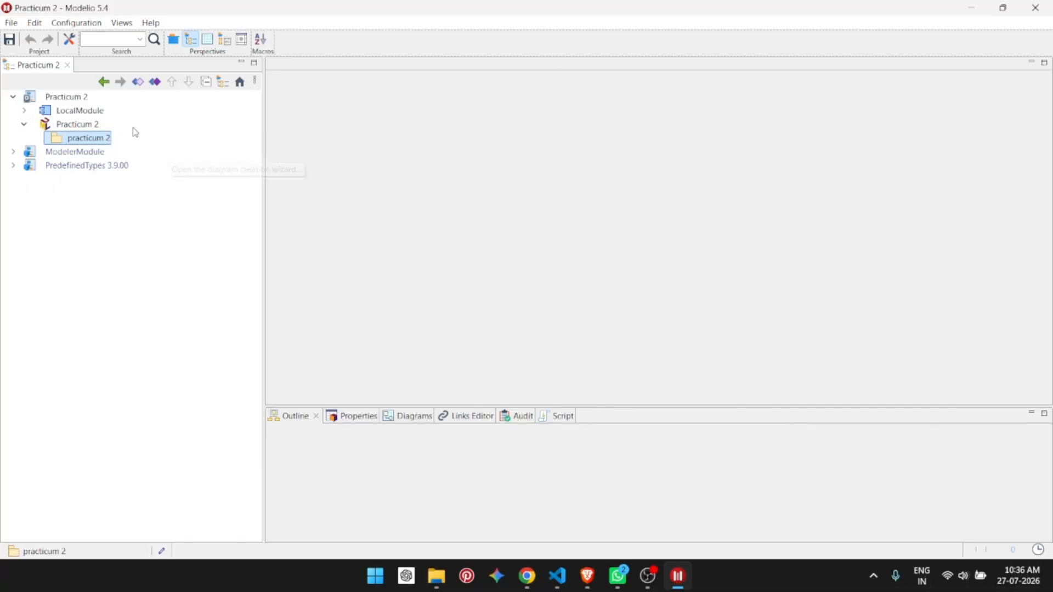
pyautogui.rightClick(91, 144)
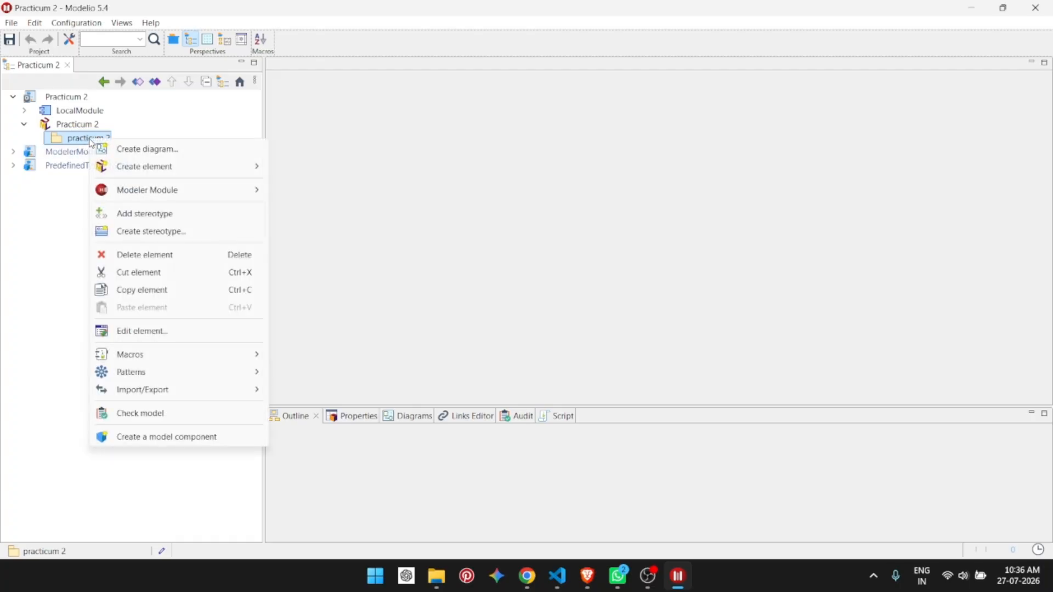
pyautogui.click(156, 156)
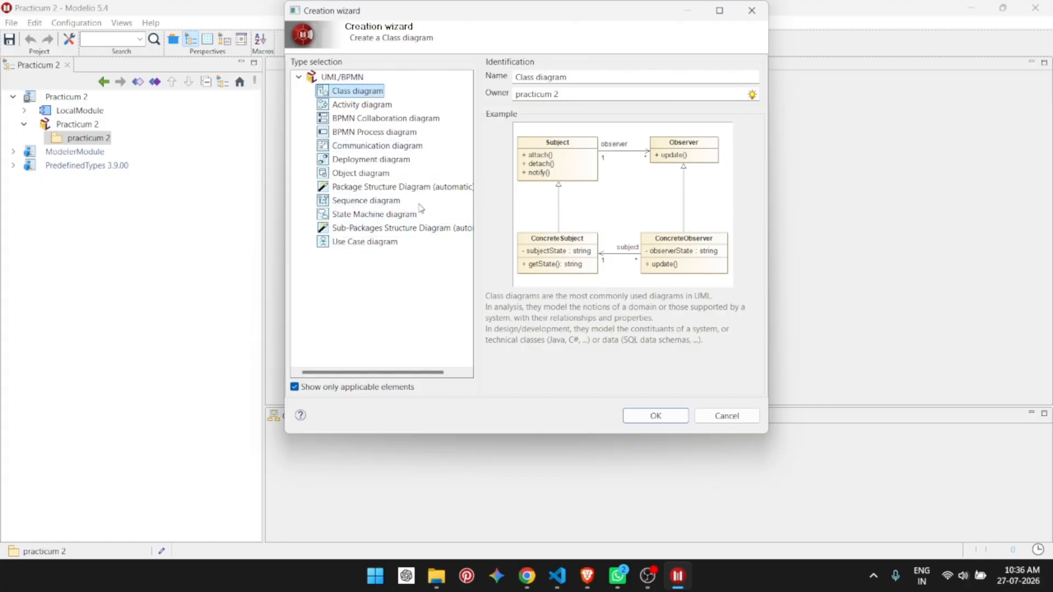
pyautogui.click(392, 242)
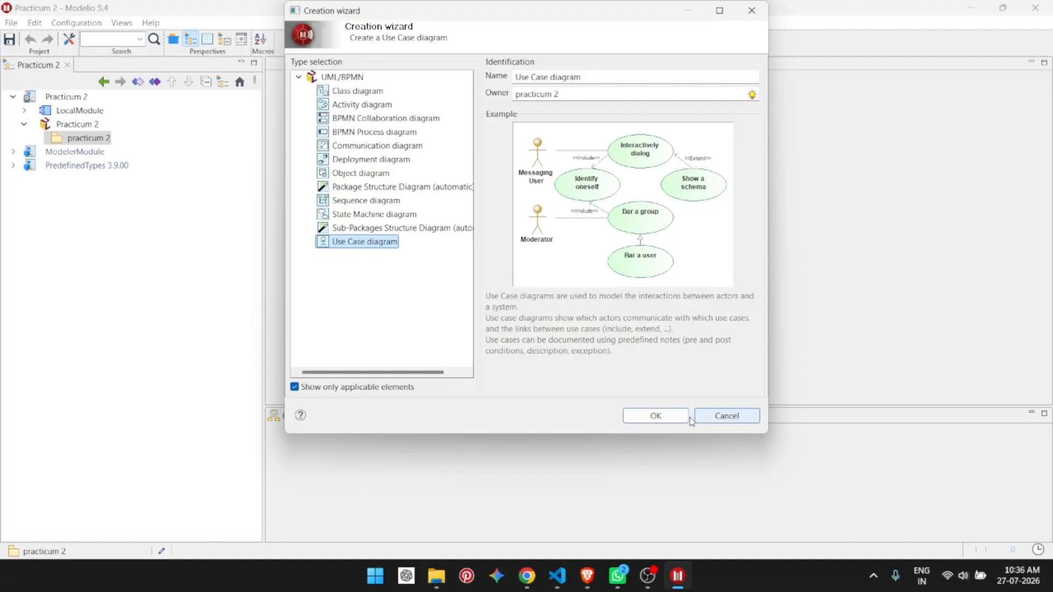
pyautogui.click(670, 420)
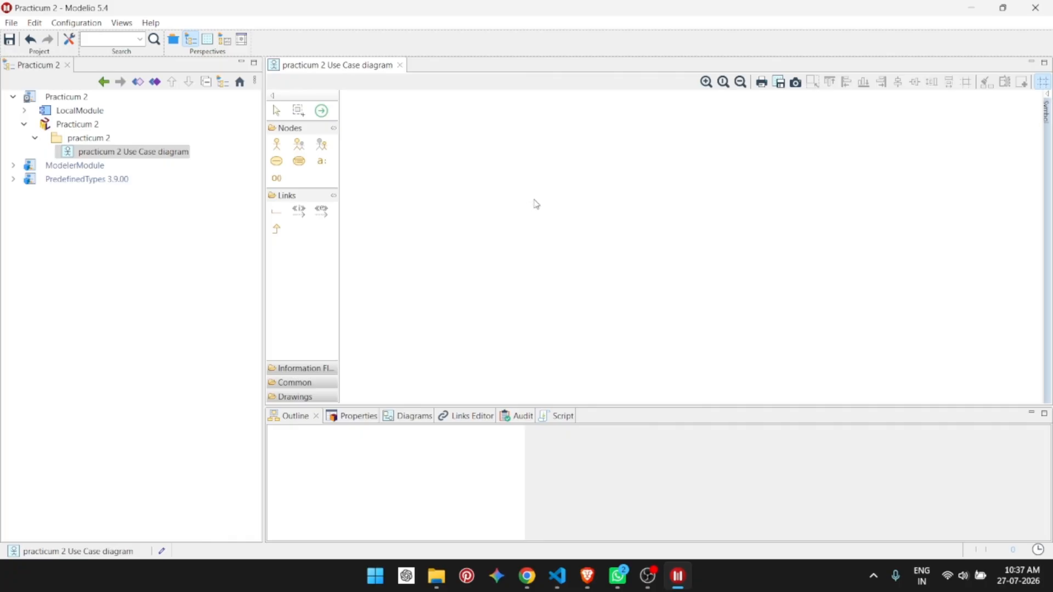
# Step: Add an actor named Customer to the diagram and move it slightly left
pyautogui.click(277, 145)
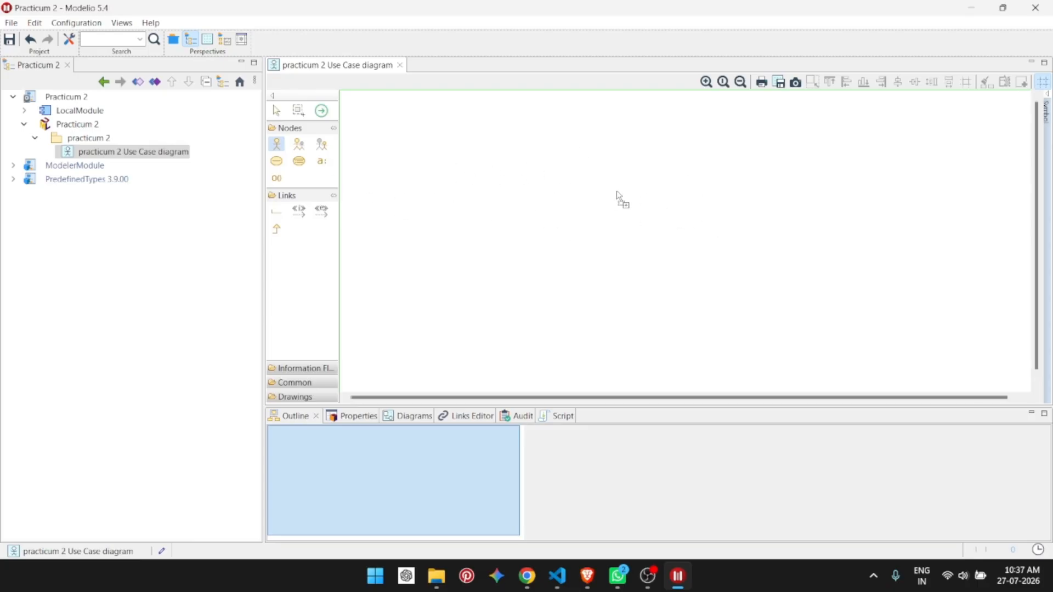
pyautogui.click(500, 203)
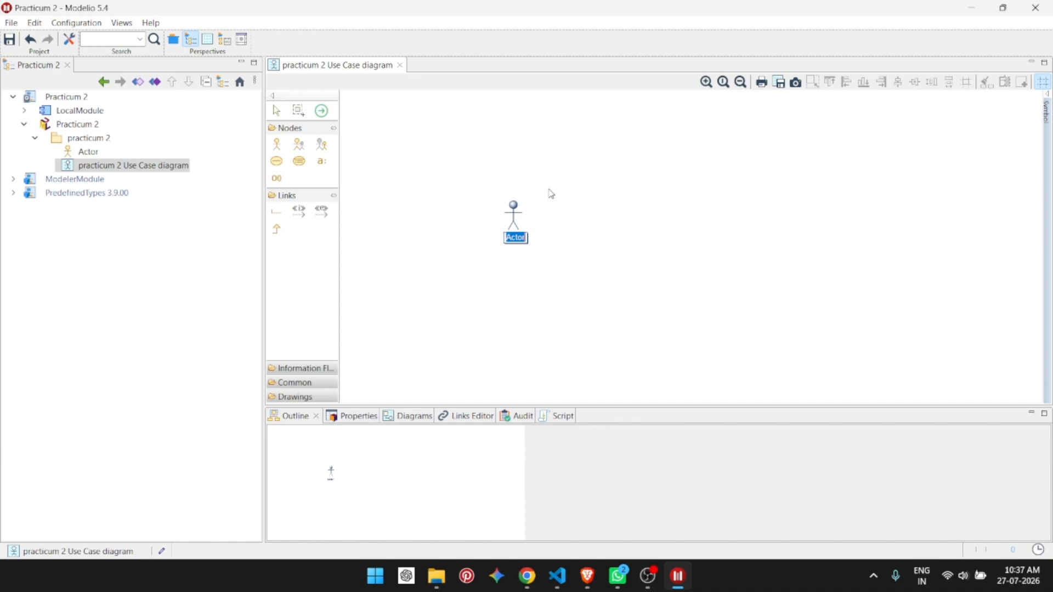
pyautogui.write('Customer')
pyautogui.press('Return')
pyautogui.moveTo(515, 215); pyautogui.dragTo(457, 208)
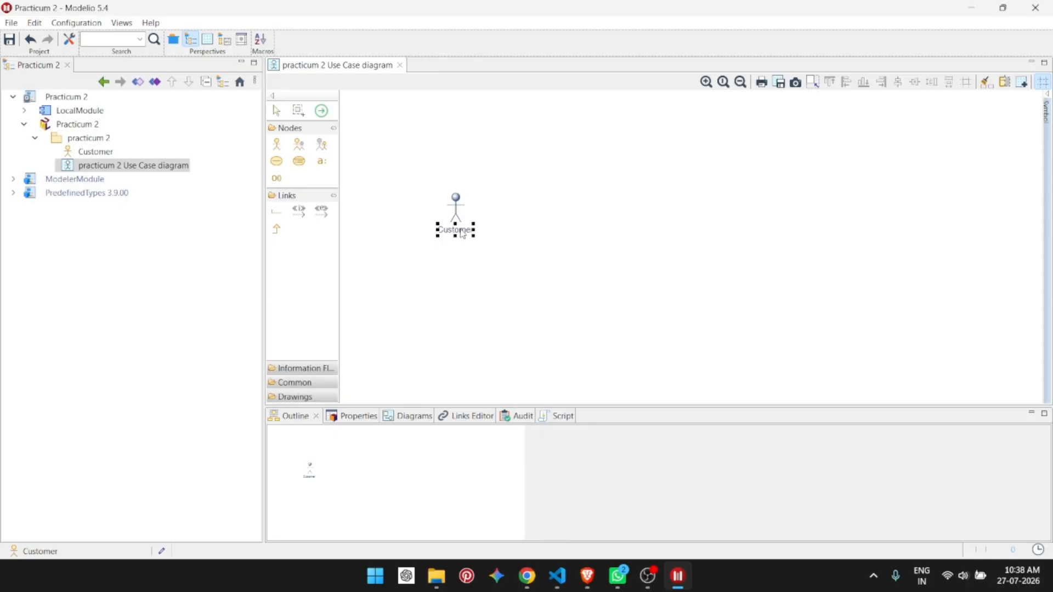
# Step: Open the Customer actor's properties to review its name, then close them
pyautogui.doubleClick(461, 216)
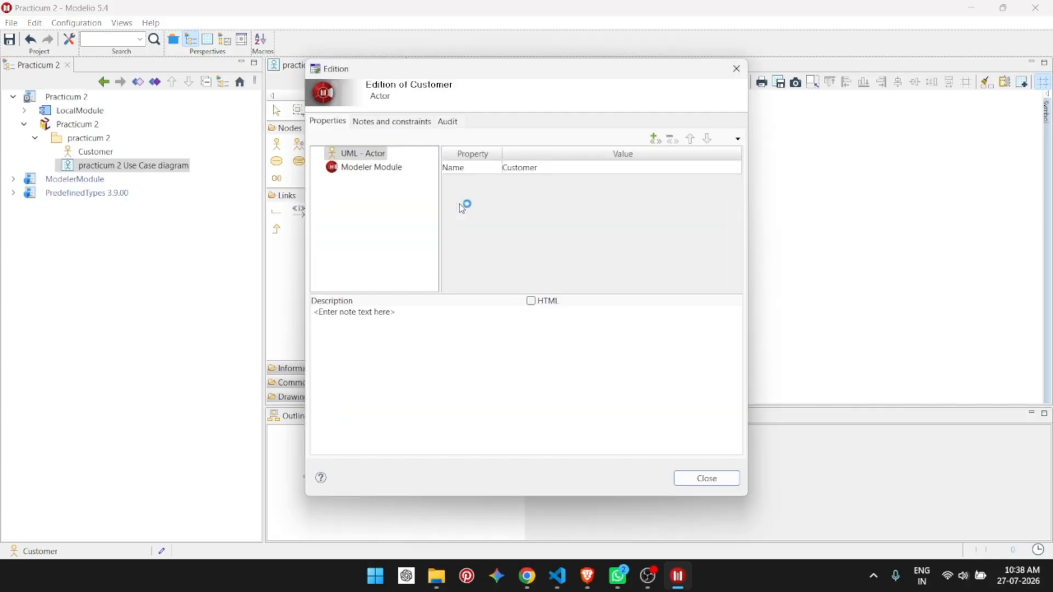
pyautogui.click(524, 168)
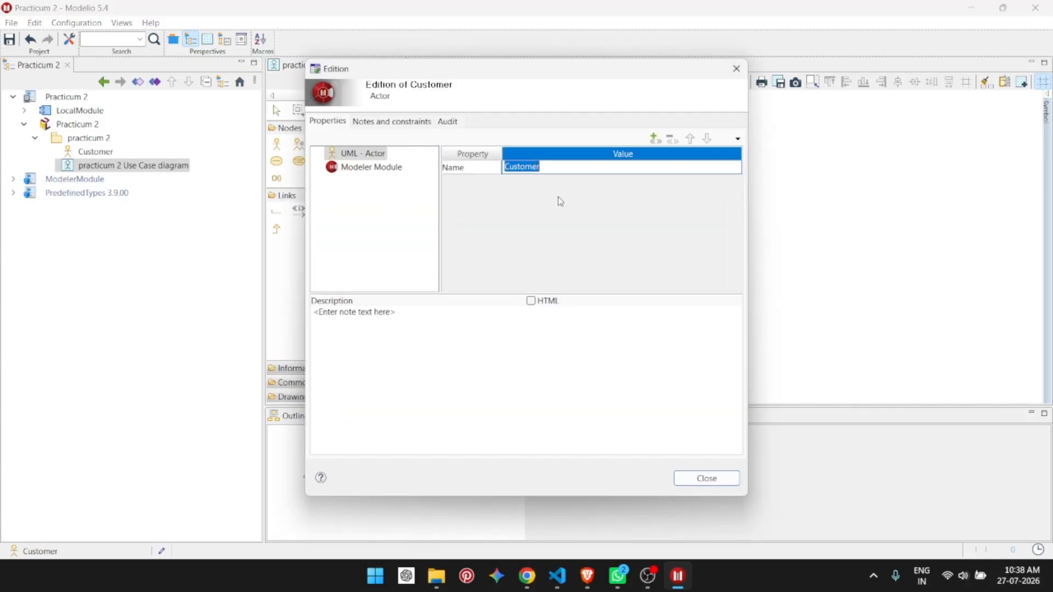
pyautogui.click(708, 479)
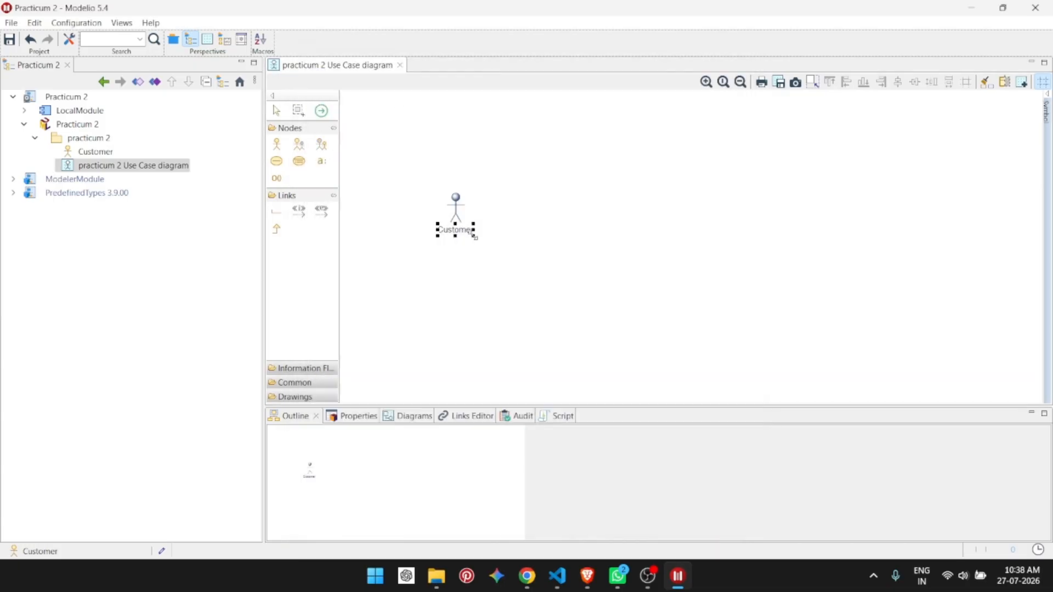
pyautogui.doubleClick(457, 214)
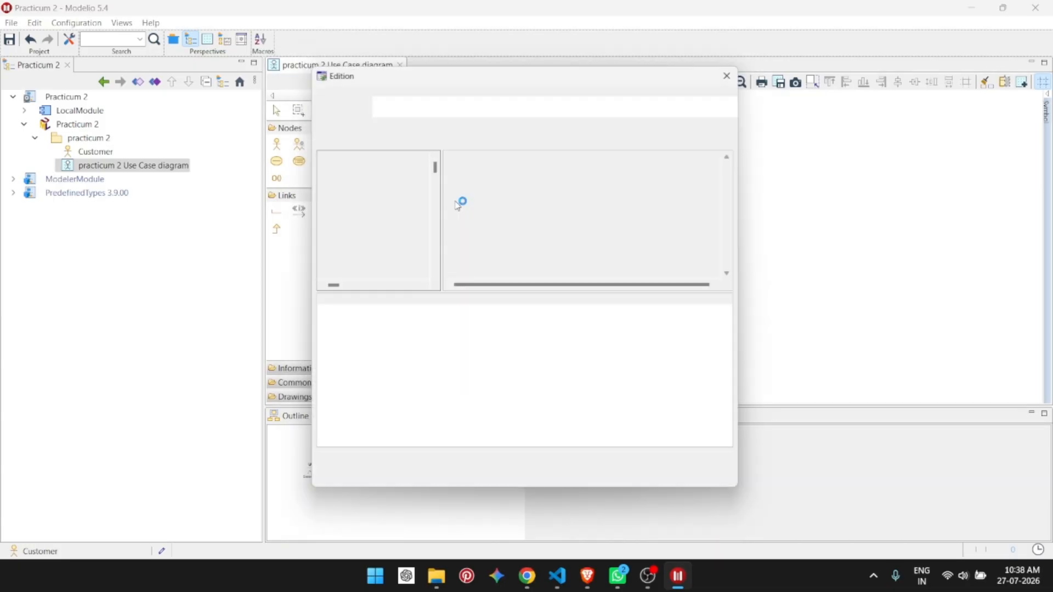
pyautogui.click(738, 71)
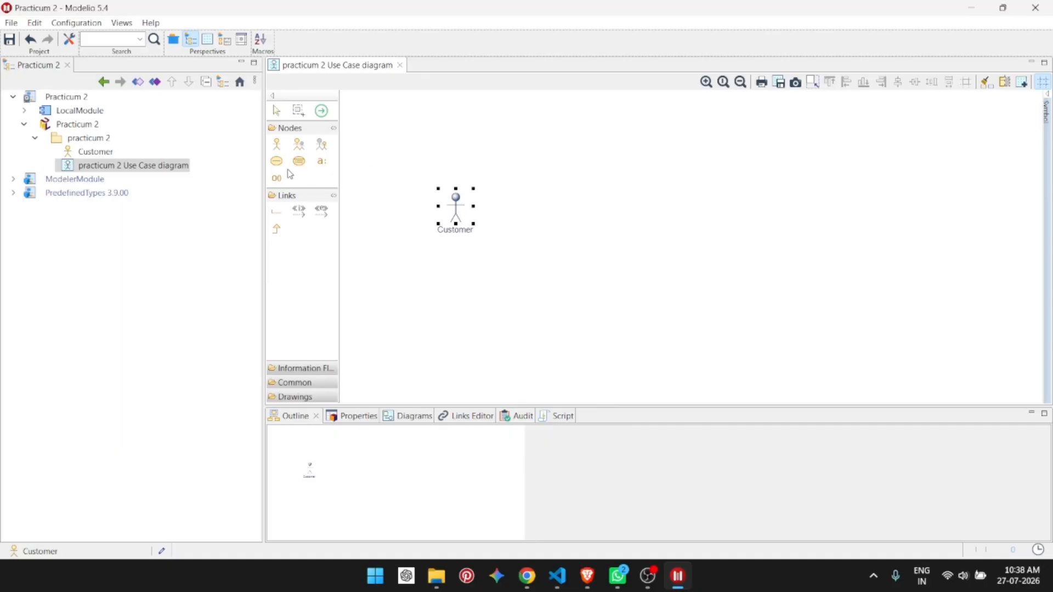
# Step: Add a use case named Searching Book to the right of the Customer actor
pyautogui.click(404, 198)
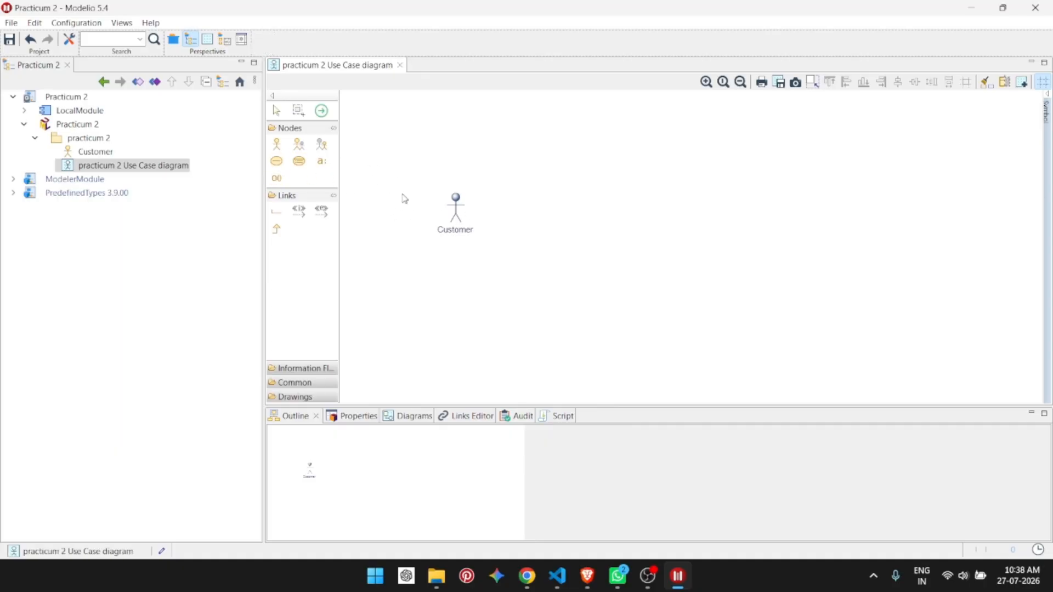
pyautogui.click(276, 161)
pyautogui.click(560, 175)
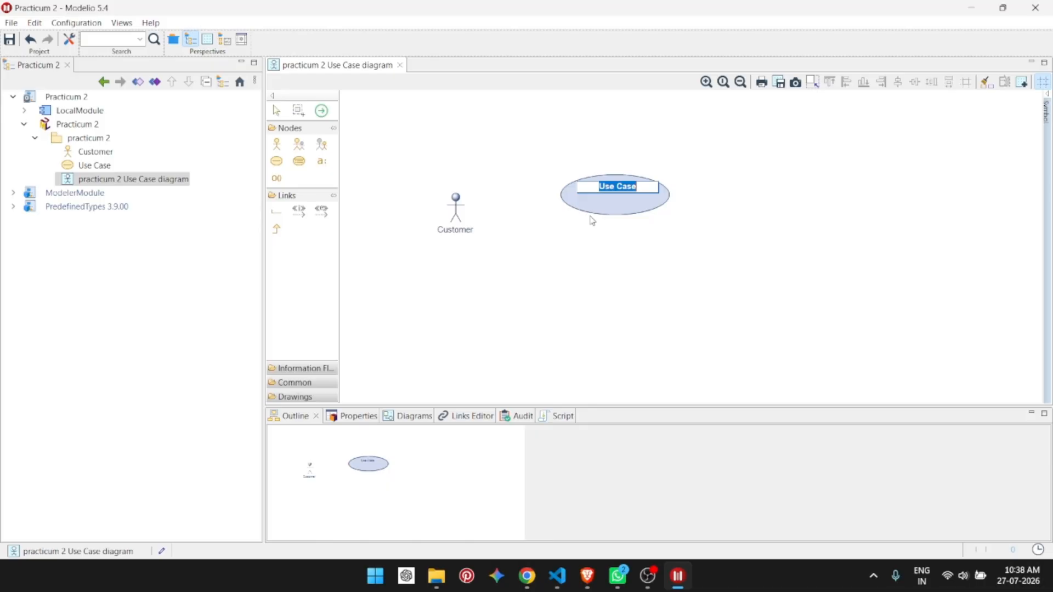
pyautogui.write('SLe')
pyautogui.write('arching ')
pyautogui.write('Book')
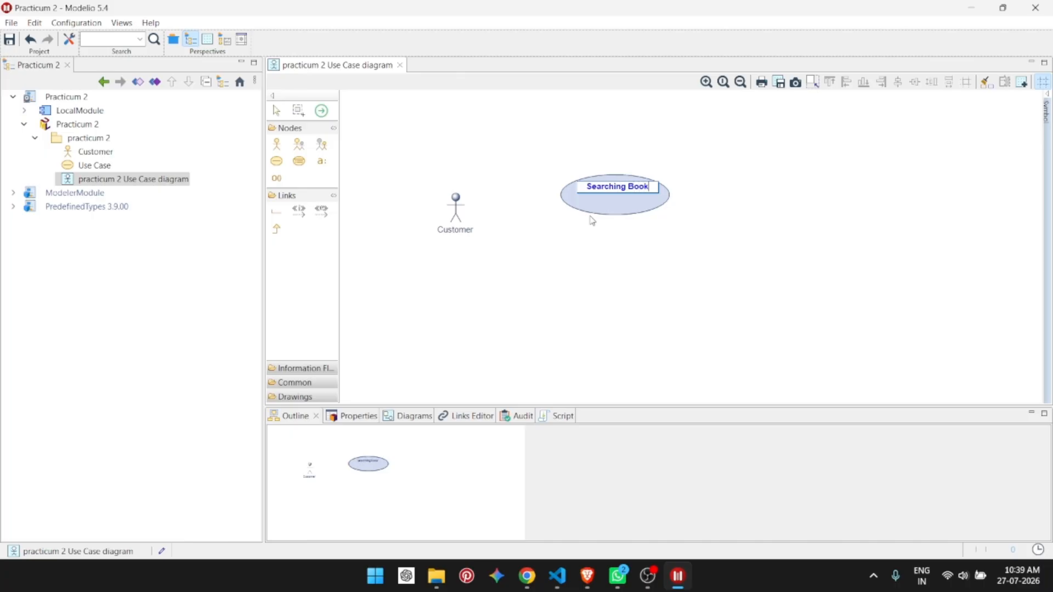
pyautogui.press('Return')
# Step: Reposition the Searching Book use case above and to the right of Customer
pyautogui.click(637, 192)
pyautogui.moveTo(637, 192); pyautogui.dragTo(601, 190)
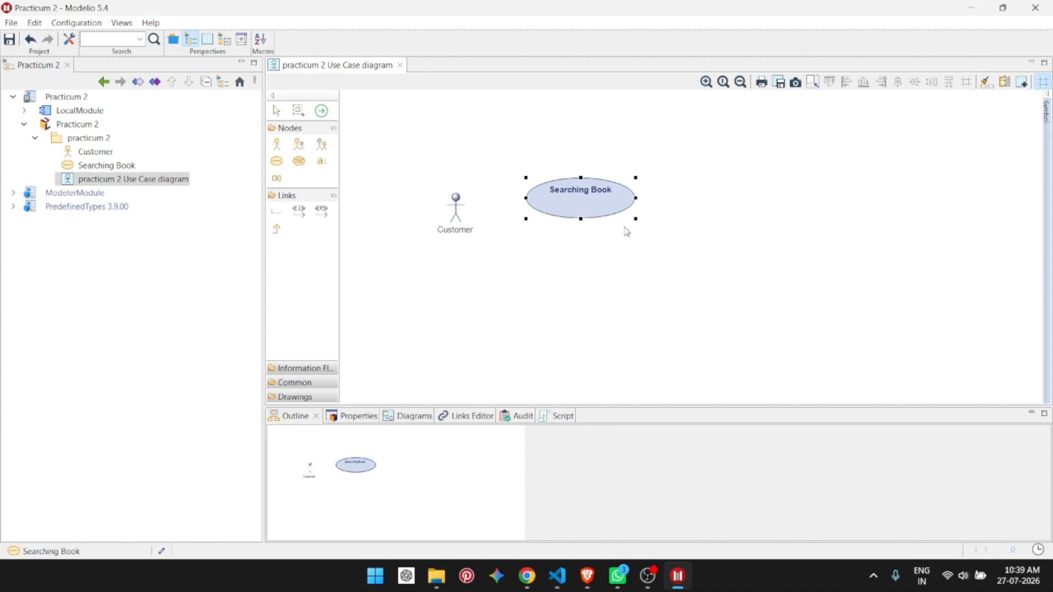
pyautogui.moveTo(582, 198); pyautogui.dragTo(565, 177)
pyautogui.click(1024, 421)
pyautogui.click(563, 239)
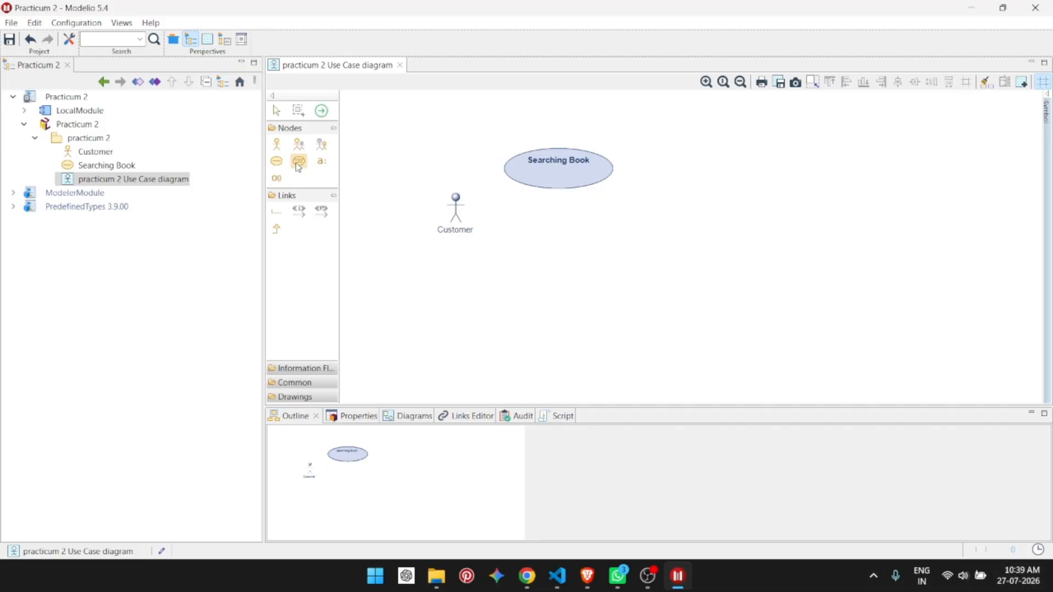
pyautogui.moveTo(554, 191); pyautogui.dragTo(567, 198)
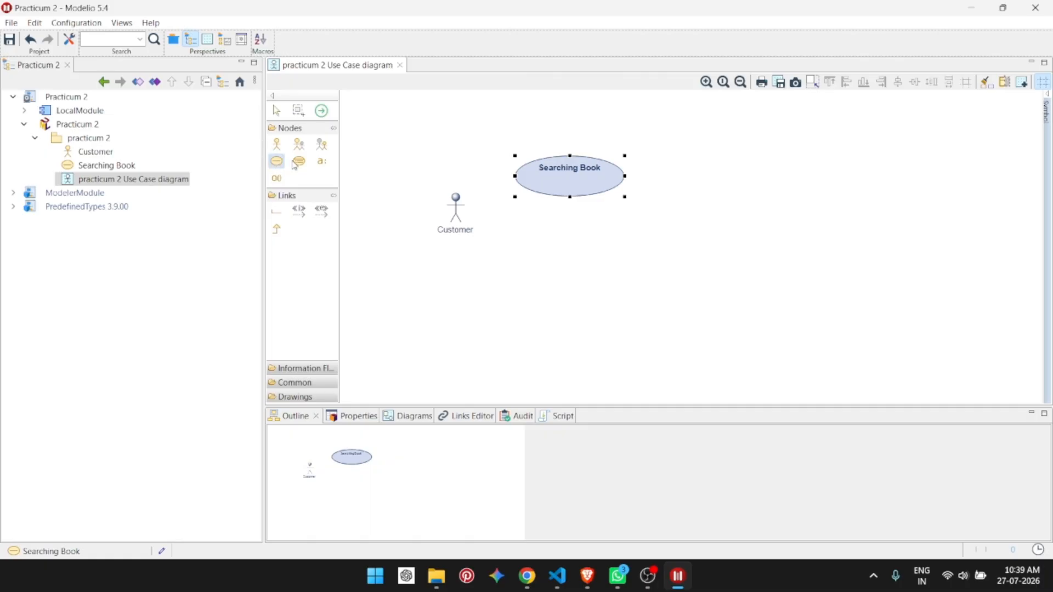
# Step: Add a use case named Purchasing a Book and place it below Searching Book
pyautogui.click(278, 162)
pyautogui.click(575, 258)
pyautogui.write('Purchas')
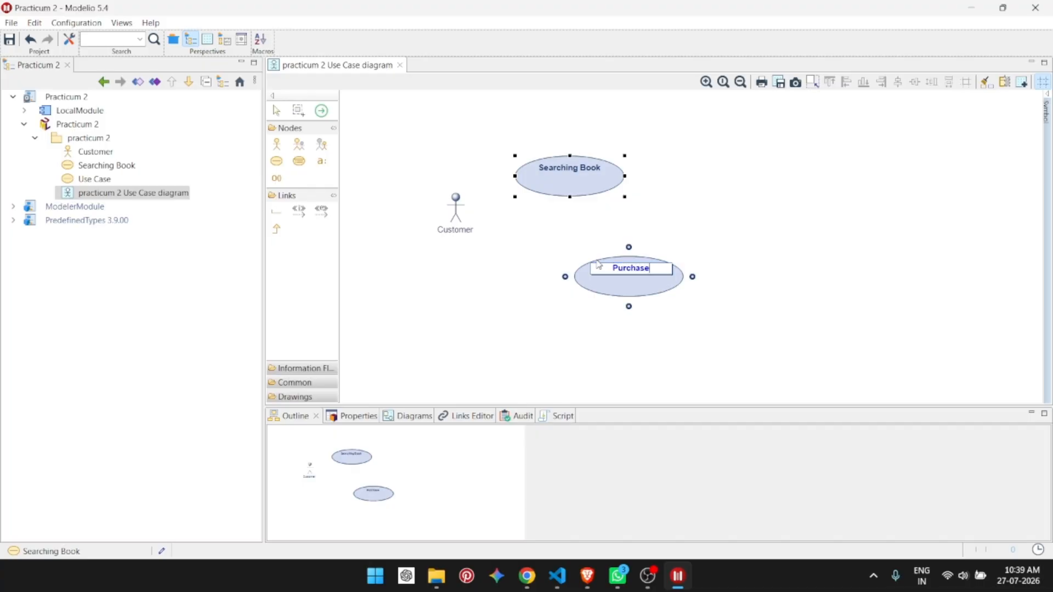
pyautogui.write('ing a Book')
pyautogui.press('Return')
pyautogui.moveTo(615, 292); pyautogui.dragTo(555, 262)
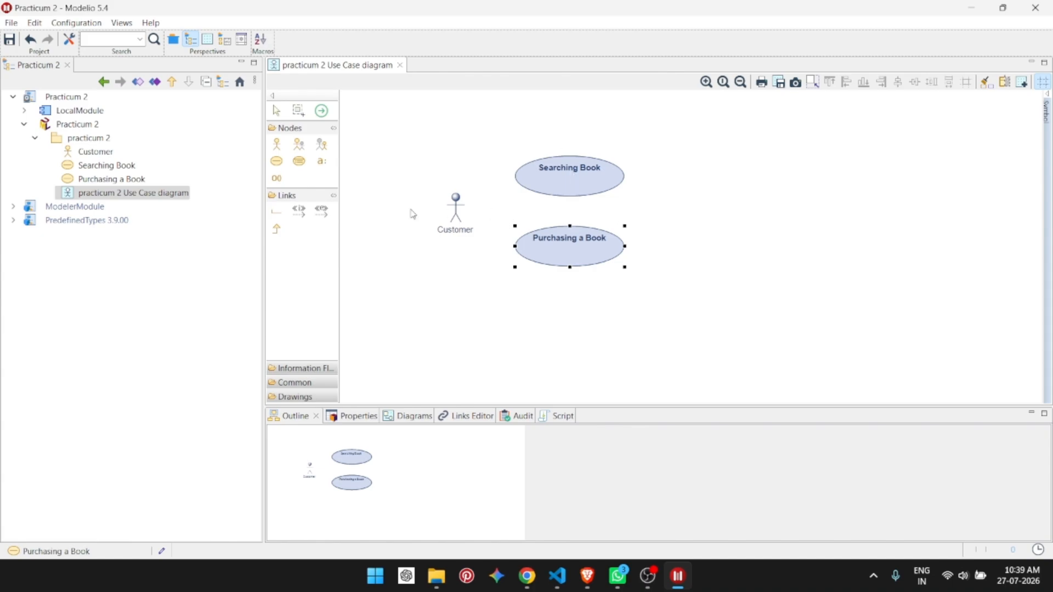
# Step: Connect Customer to Searching Book with a communication link
pyautogui.click(507, 223)
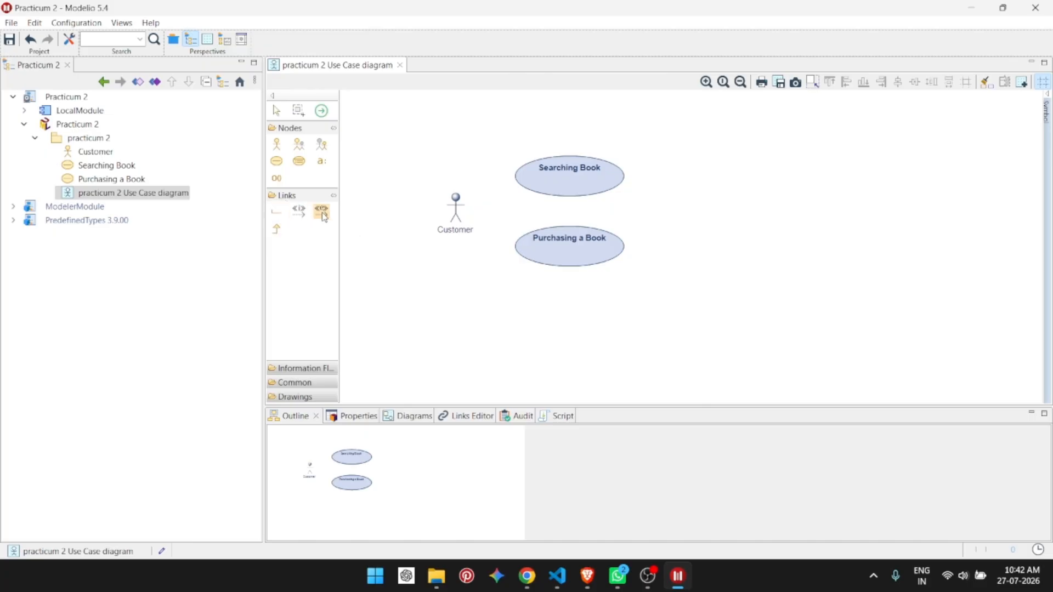
pyautogui.click(277, 214)
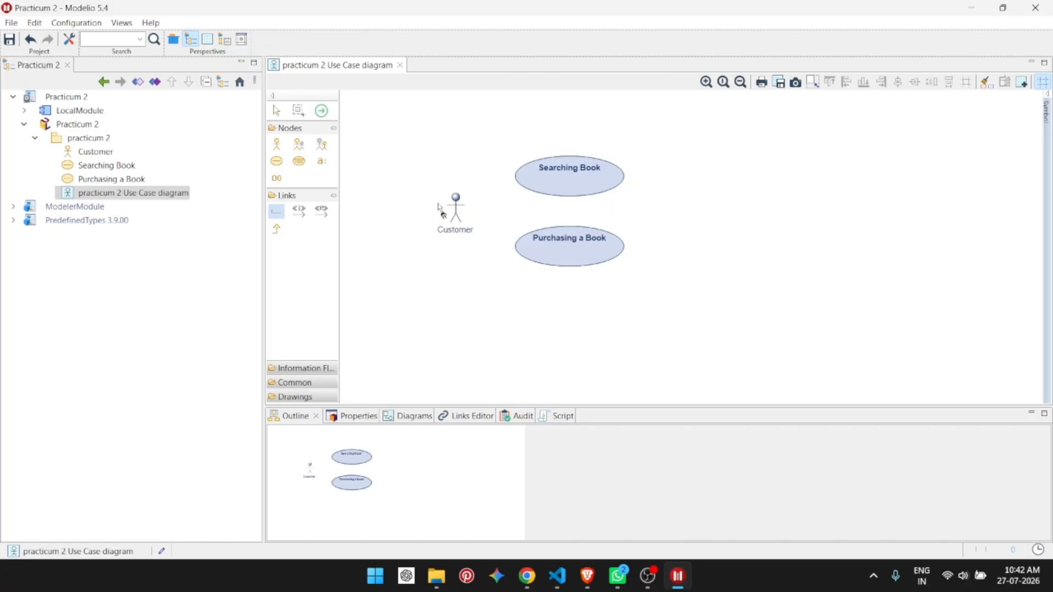
pyautogui.click(470, 211)
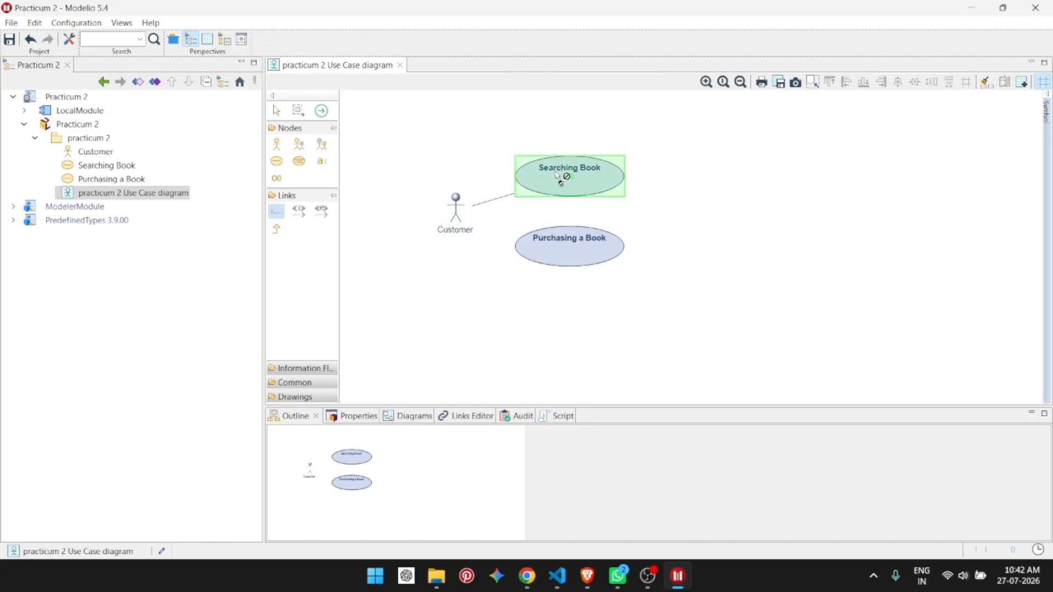
pyautogui.click(560, 179)
pyautogui.click(534, 179)
pyautogui.click(496, 199)
pyautogui.moveTo(515, 193); pyautogui.dragTo(511, 180)
pyautogui.click(513, 218)
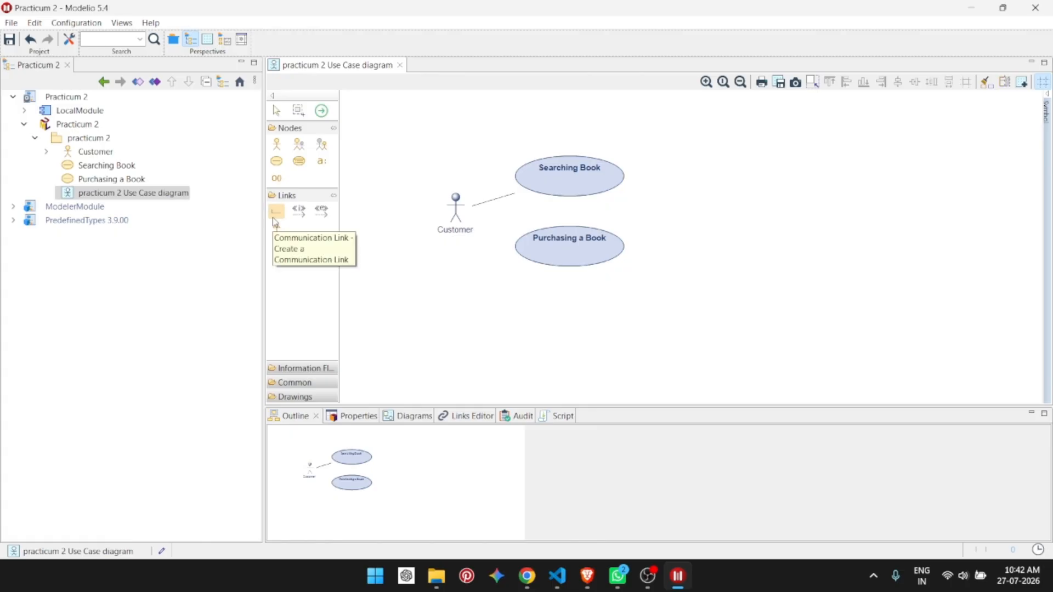
# Step: Connect Customer to Purchasing a Book with a communication link and adjust its actor end
pyautogui.click(274, 217)
pyautogui.click(455, 217)
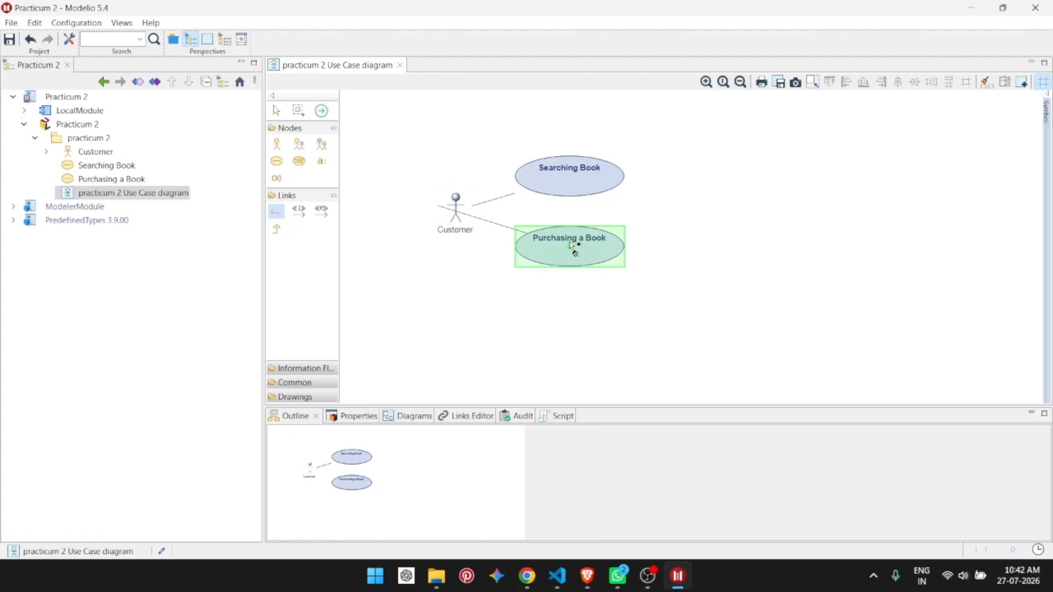
pyautogui.click(571, 246)
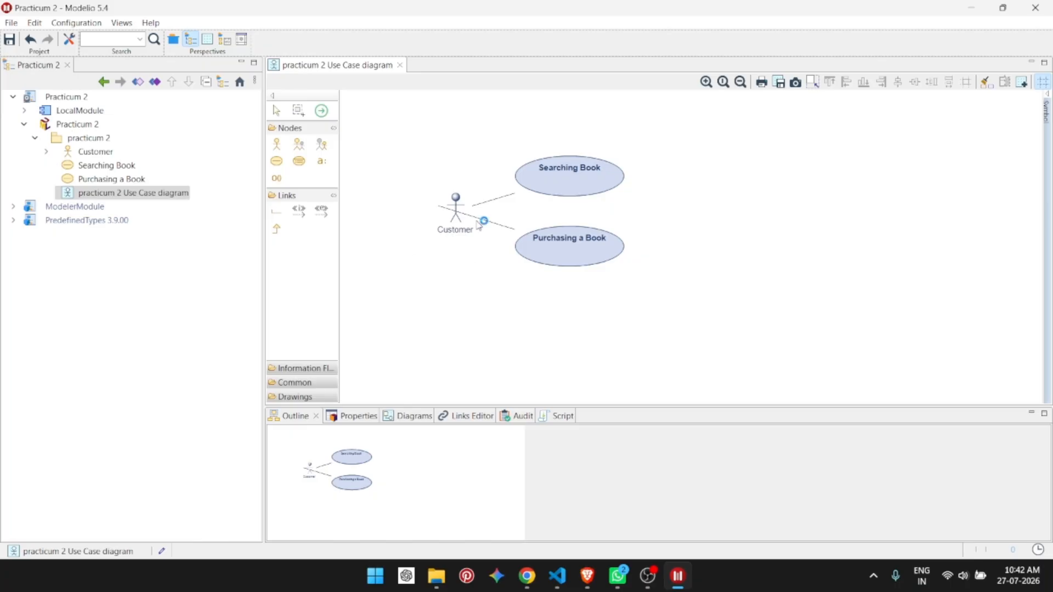
pyautogui.click(439, 206)
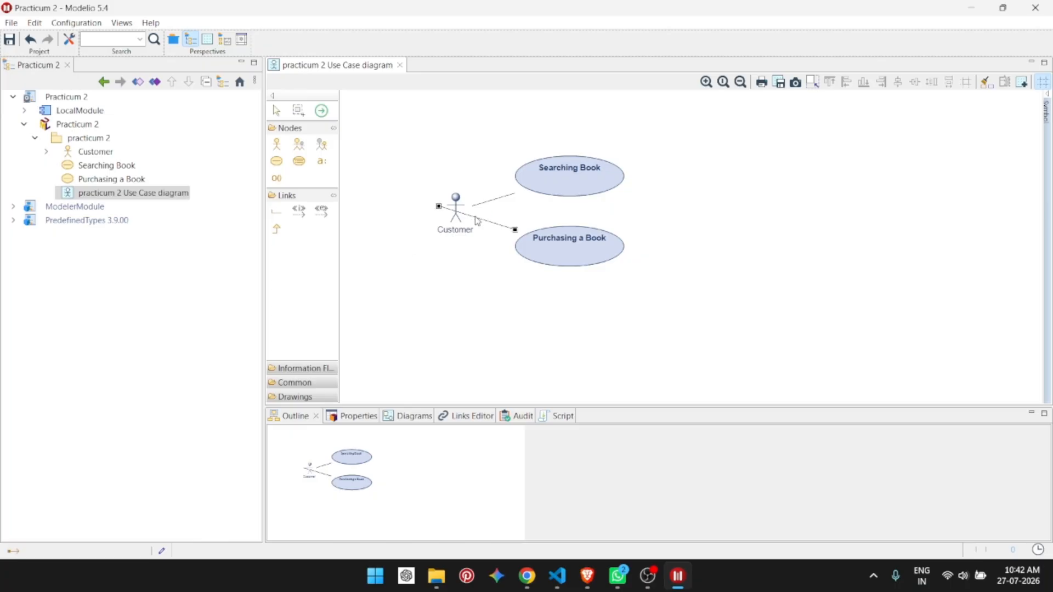
pyautogui.moveTo(438, 206); pyautogui.dragTo(469, 207)
pyautogui.click(640, 229)
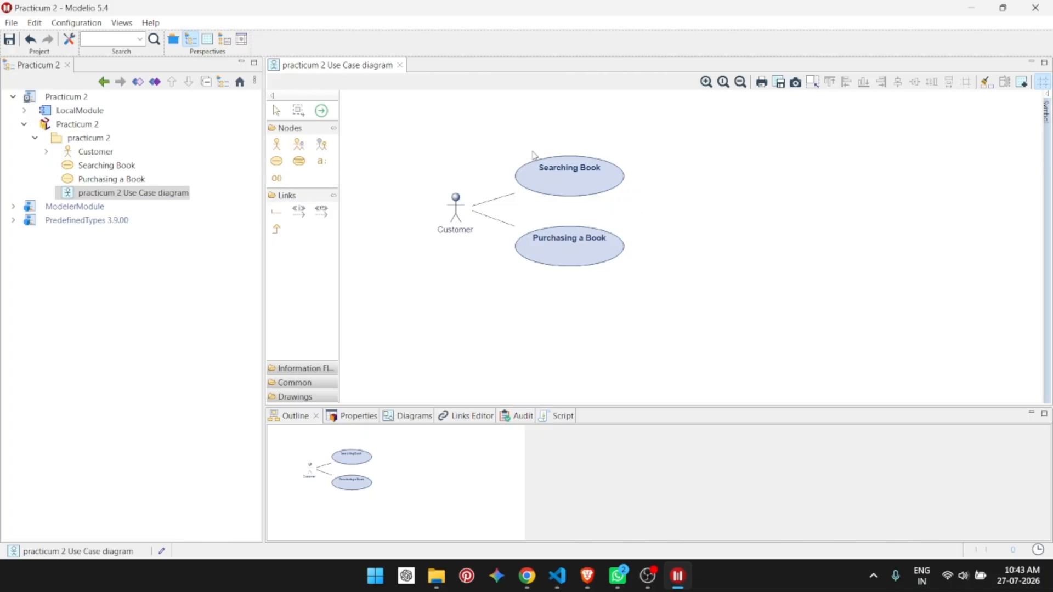
# Step: Add an actor named Shop Owner to the right of the two use cases
pyautogui.click(276, 146)
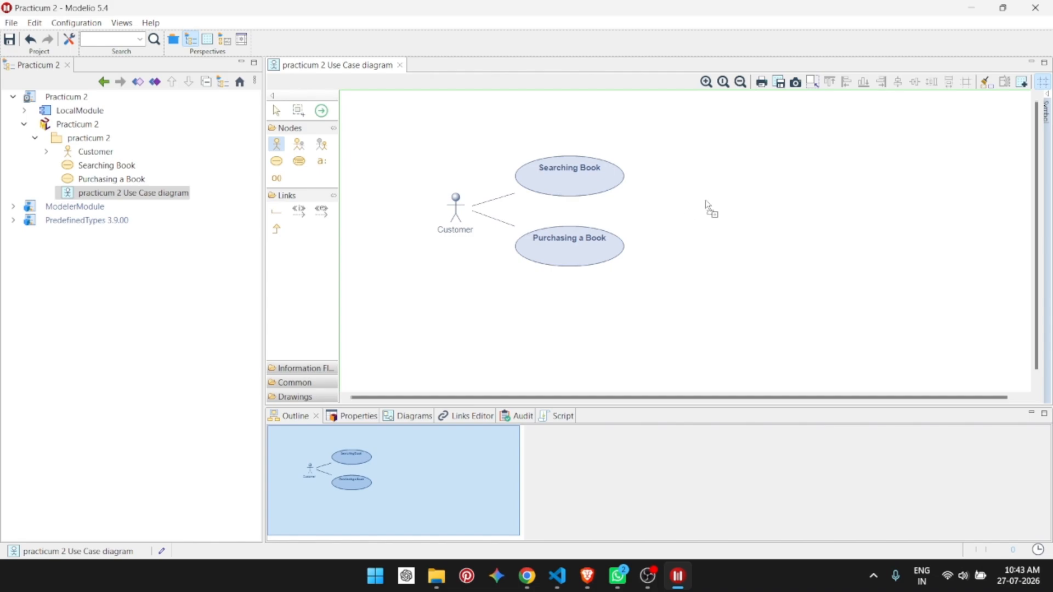
pyautogui.click(722, 202)
pyautogui.write('Shop Owner')
pyautogui.press('Return')
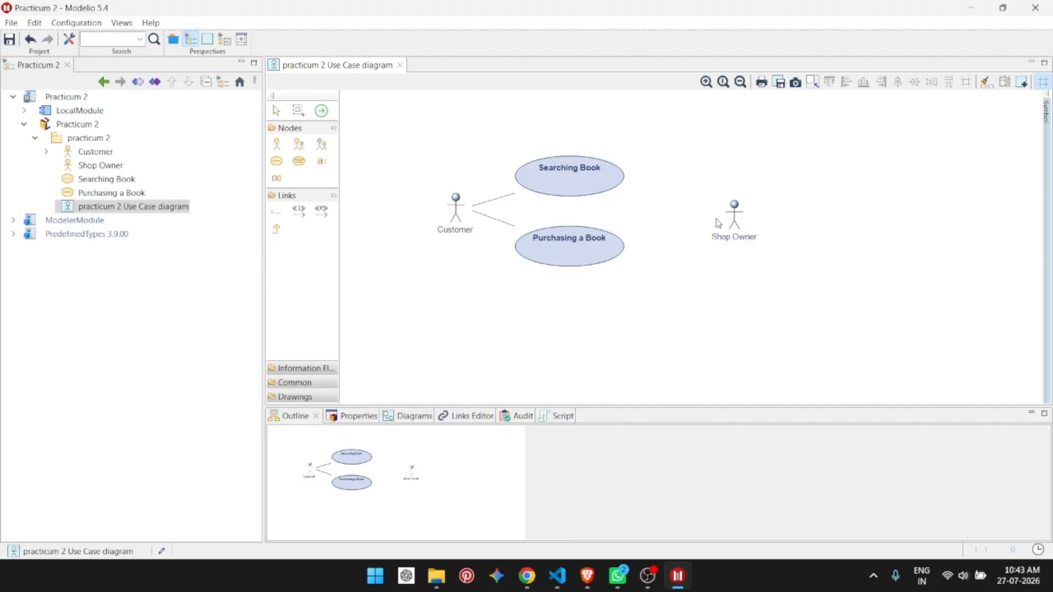
# Step: Move the Shop Owner actor slightly left, closer to the use cases
pyautogui.click(735, 212)
pyautogui.moveTo(734, 211); pyautogui.dragTo(692, 206)
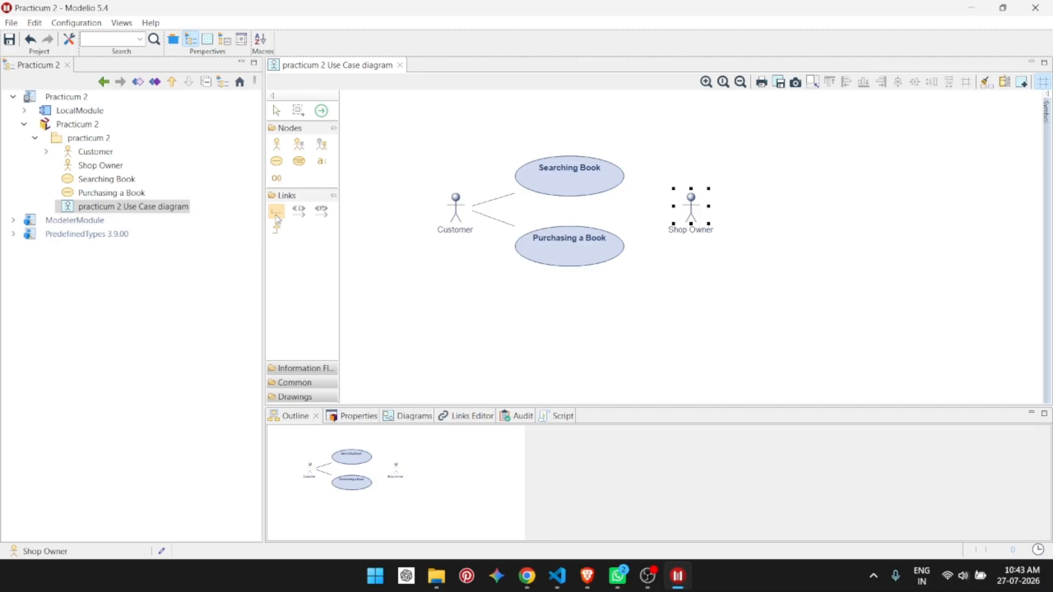
pyautogui.click(453, 266)
# Step: Connect Shop Owner to Searching Book with a communication link
pyautogui.click(276, 211)
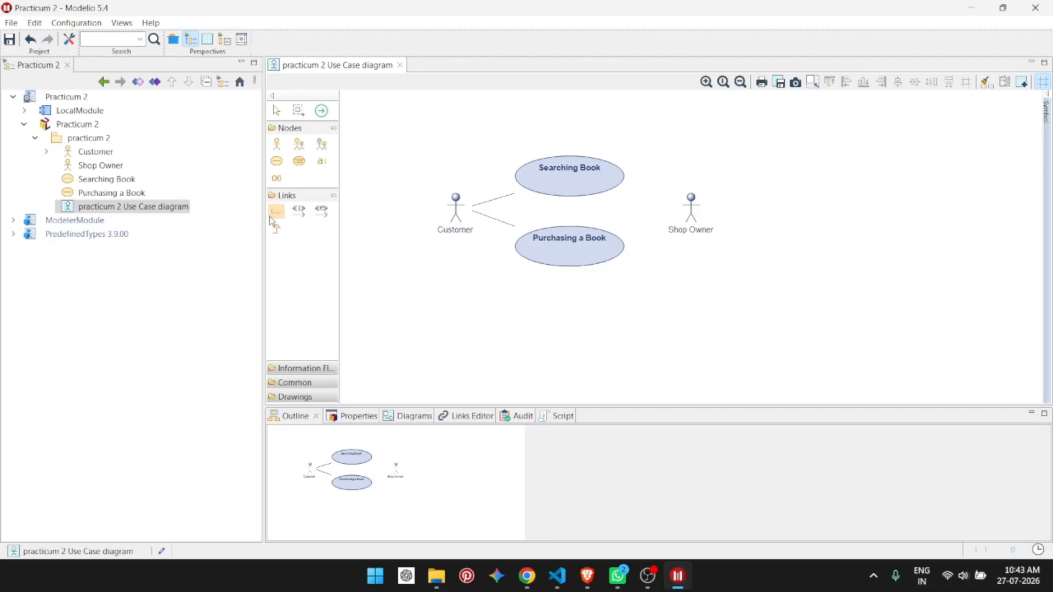
pyautogui.click(705, 211)
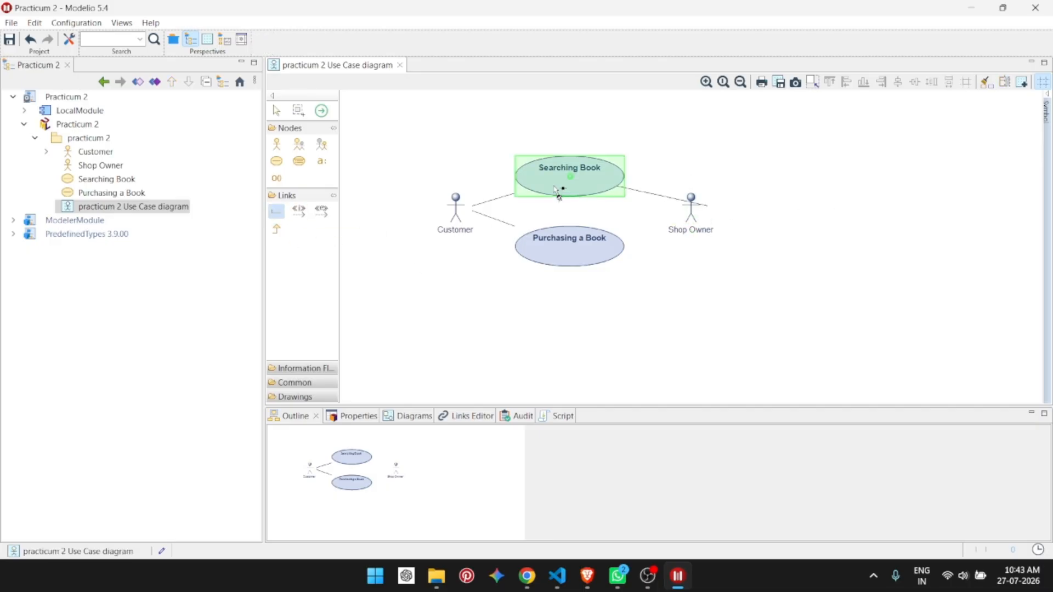
pyautogui.click(568, 189)
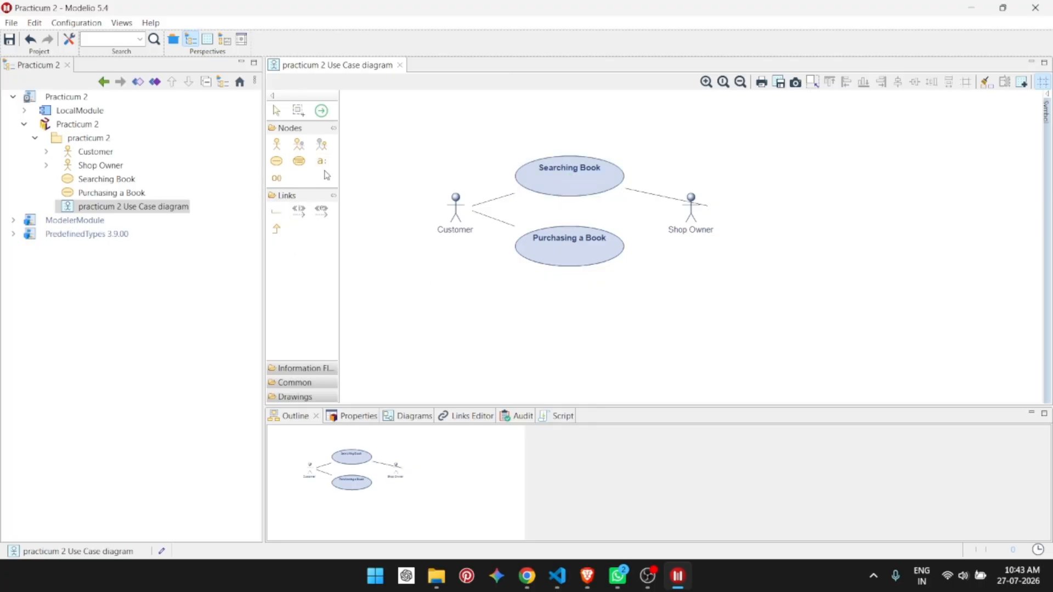
# Step: Add a default attribute to the Searching Book use case and undo it
pyautogui.moveTo(590, 182)
pyautogui.click(593, 189)
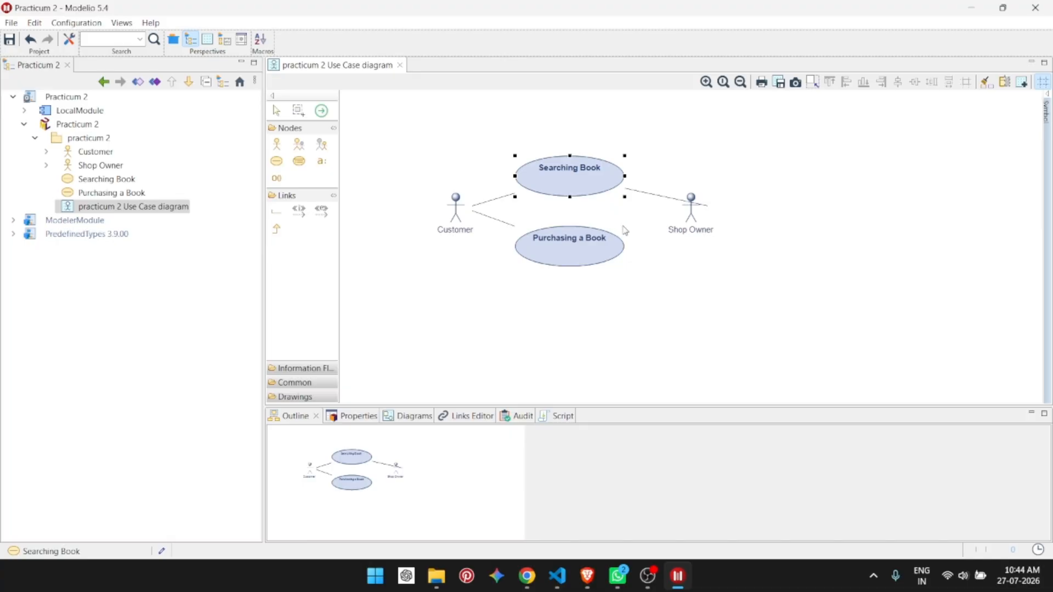
pyautogui.moveTo(625, 230)
pyautogui.click(733, 333)
pyautogui.click(586, 177)
pyautogui.click(322, 160)
pyautogui.click(588, 190)
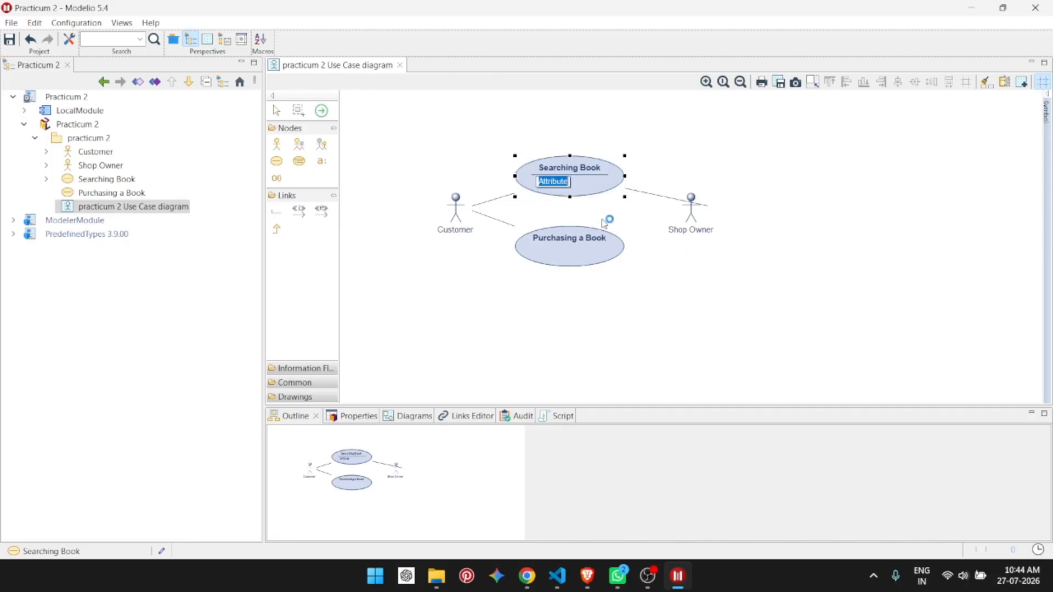
pyautogui.press('Return')
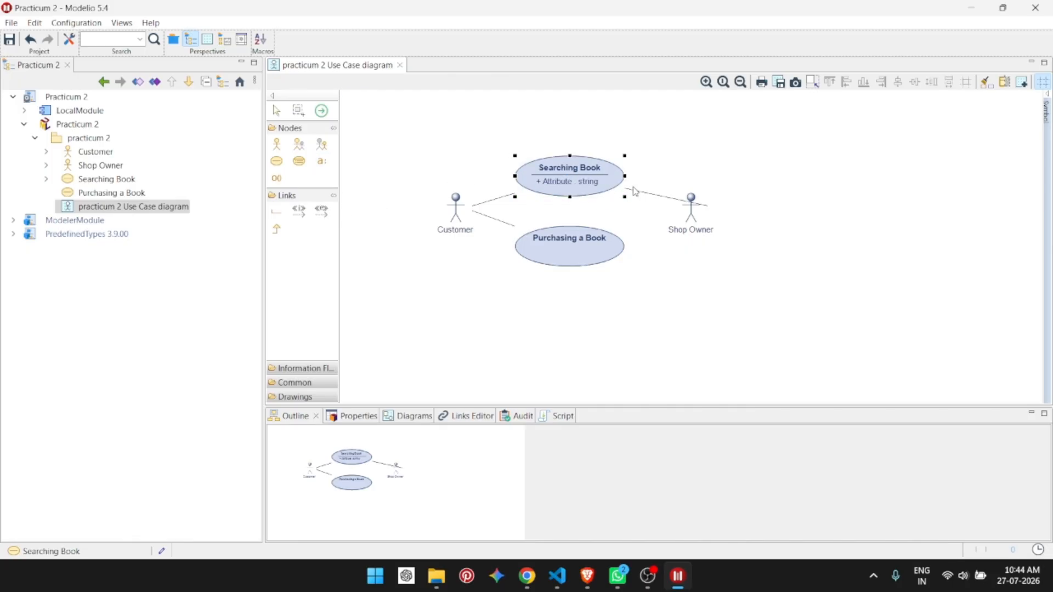
pyautogui.hotkey('ctrl', 'z')
# Step: Add an attribute named Book Type to the Searching Book use case
pyautogui.click(321, 161)
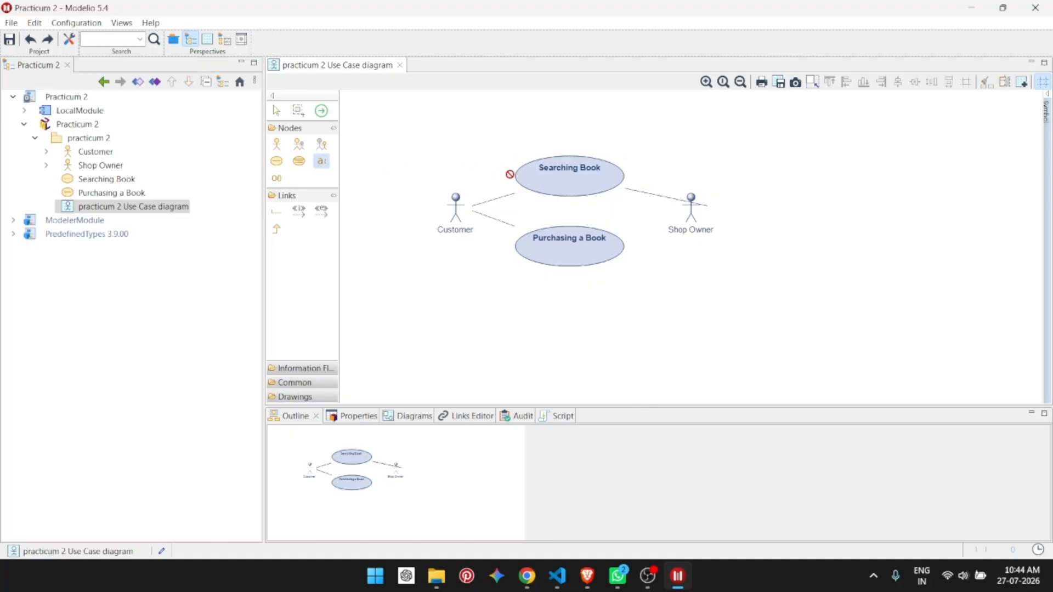
pyautogui.click(591, 177)
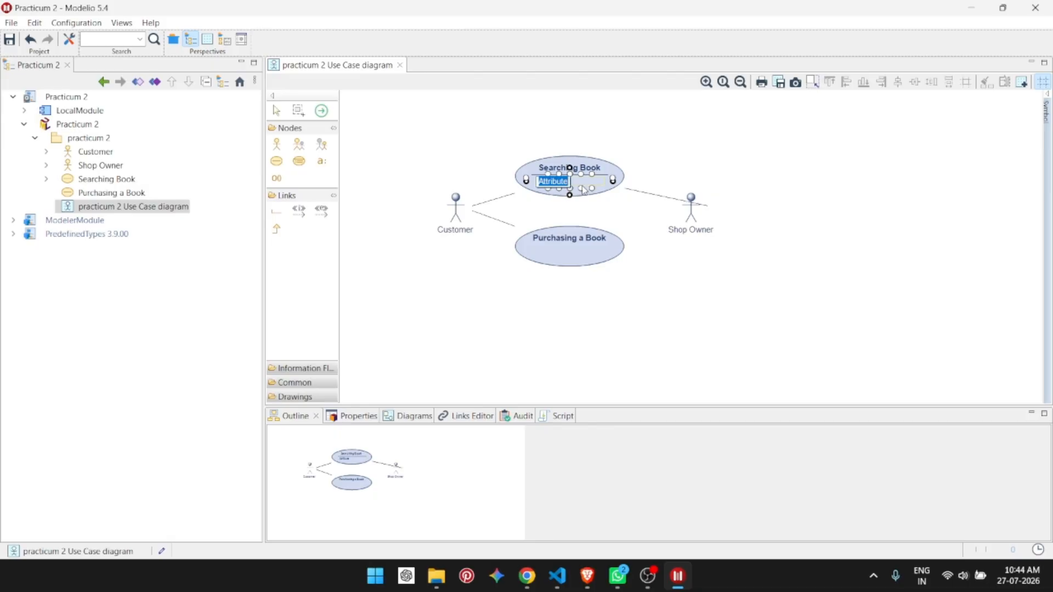
pyautogui.write('Book Type : st...')
pyautogui.press('Return')
pyautogui.click(1023, 420)
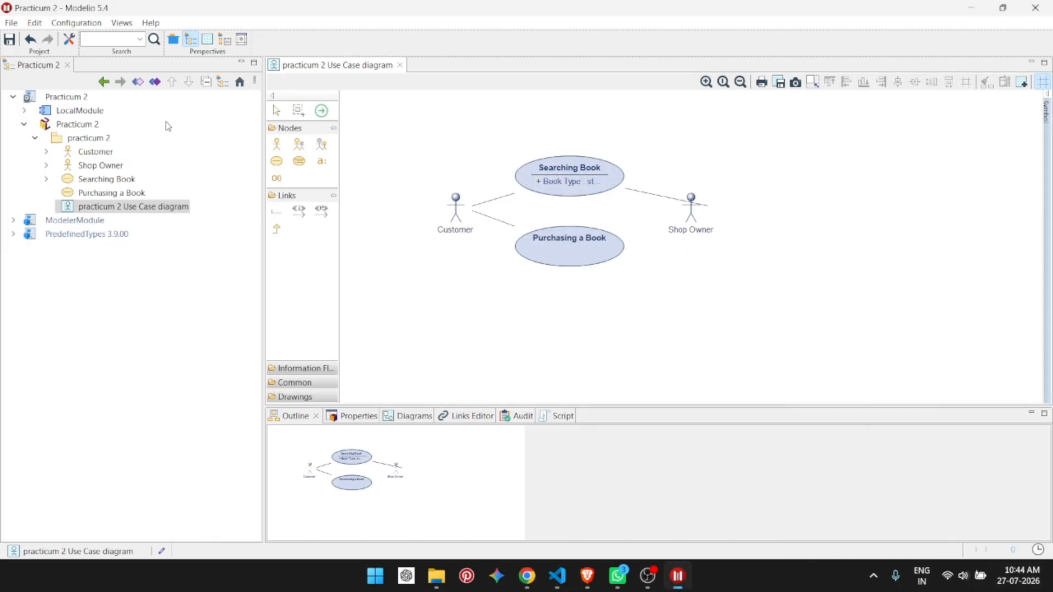
# Step: Add an operation named Booking Type to the Searching Book use case
pyautogui.click(535, 175)
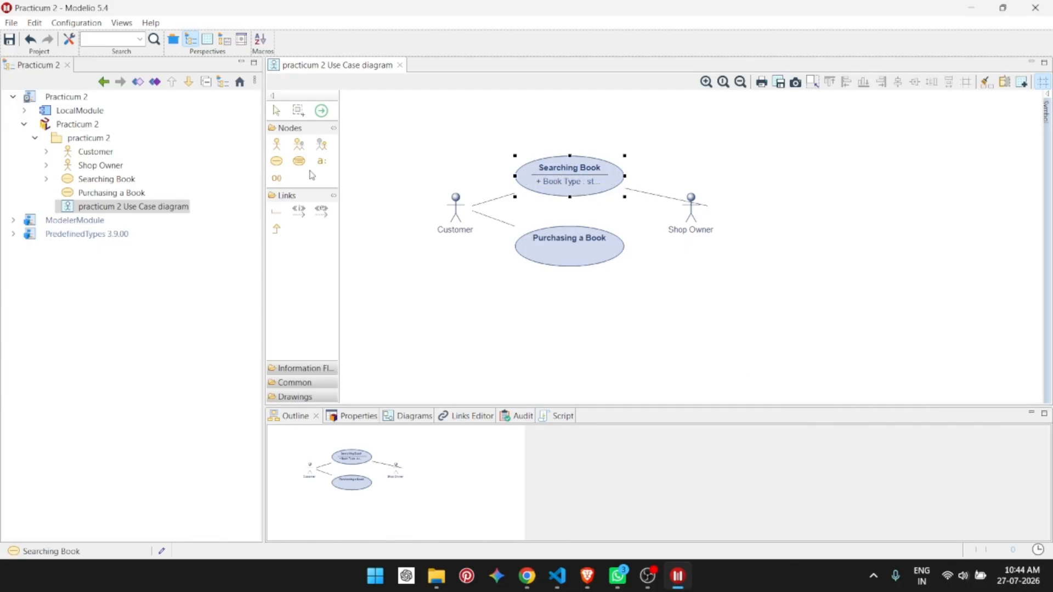
pyautogui.click(278, 177)
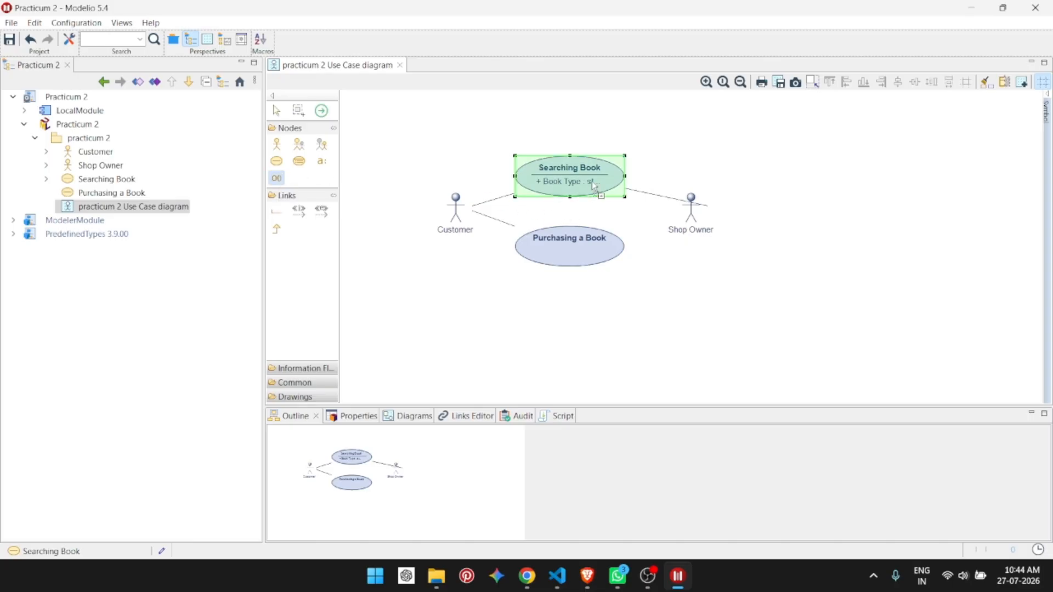
pyautogui.click(592, 186)
pyautogui.press('BackSpace')
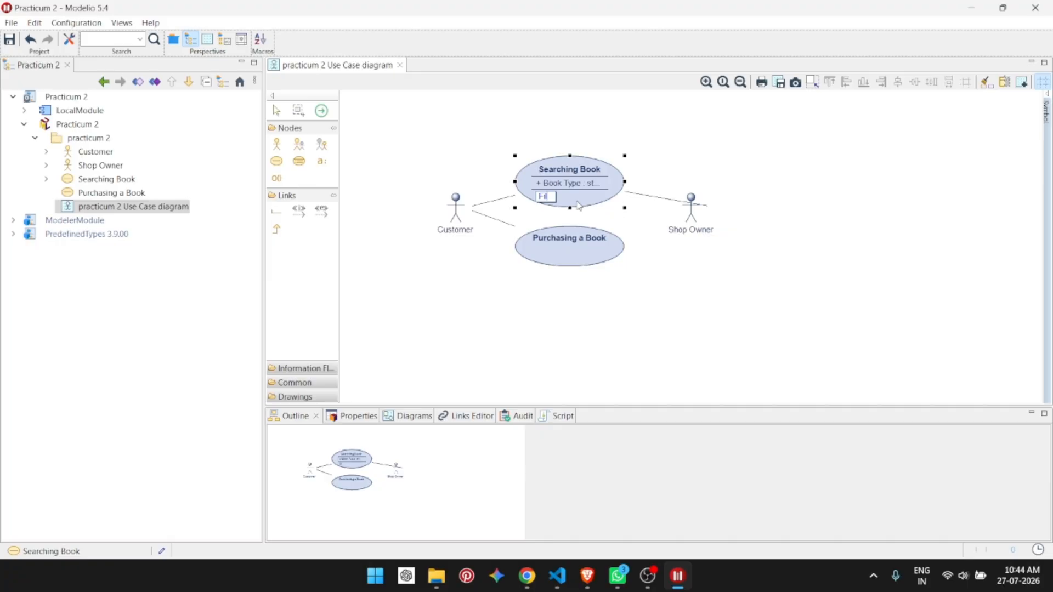
pyautogui.press('BackSpace')
pyautogui.press('BackSpace')
pyautogui.press('BackSpace')
pyautogui.write('Booking Type')
pyautogui.press('Return')
pyautogui.click(663, 232)
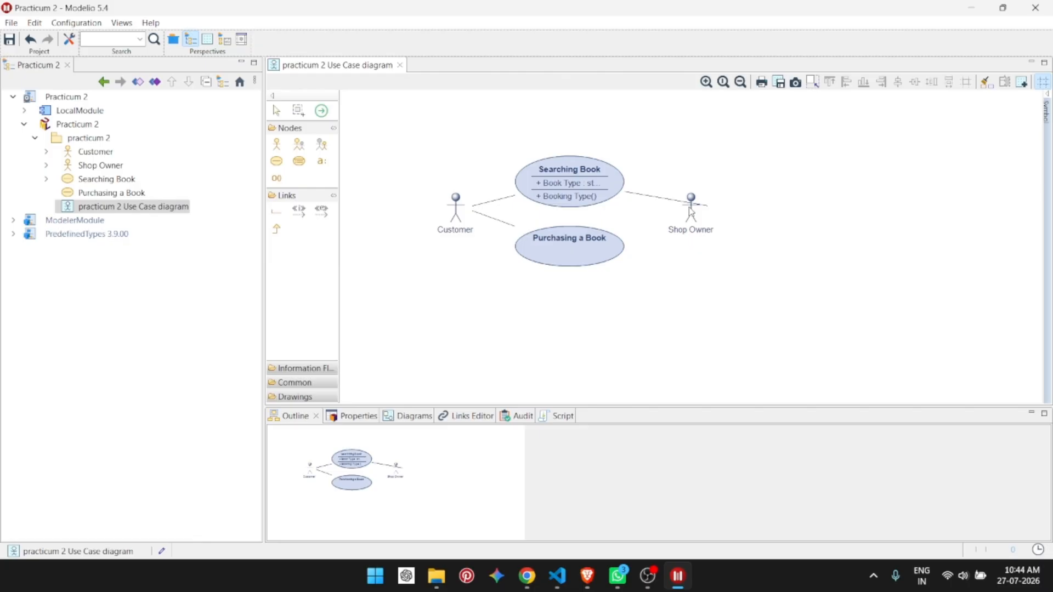
# Step: Adjust the Shop Owner end of the link from Searching Book
pyautogui.click(687, 202)
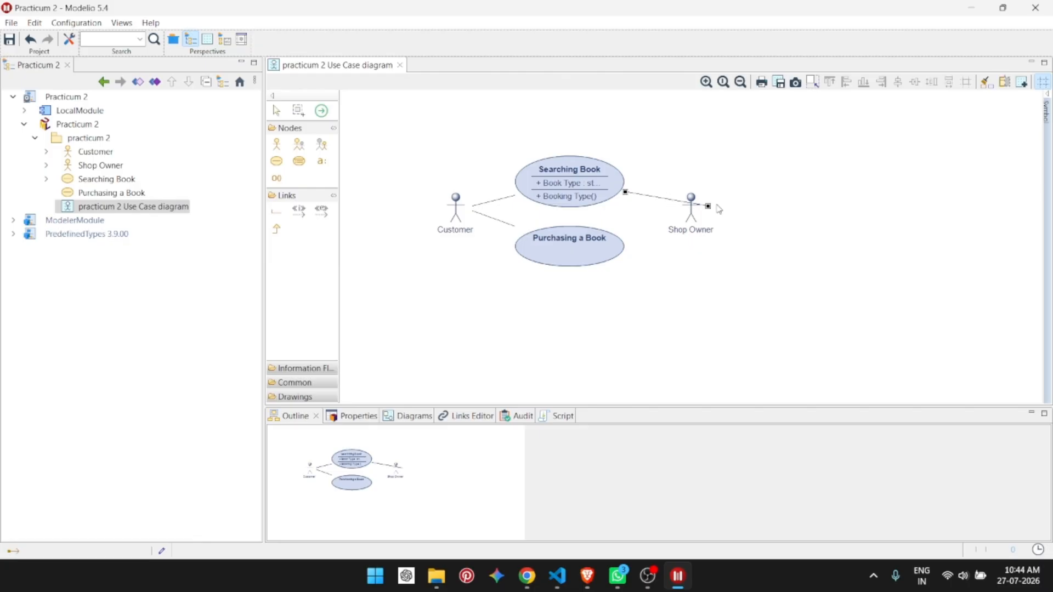
pyautogui.moveTo(708, 205); pyautogui.dragTo(671, 201)
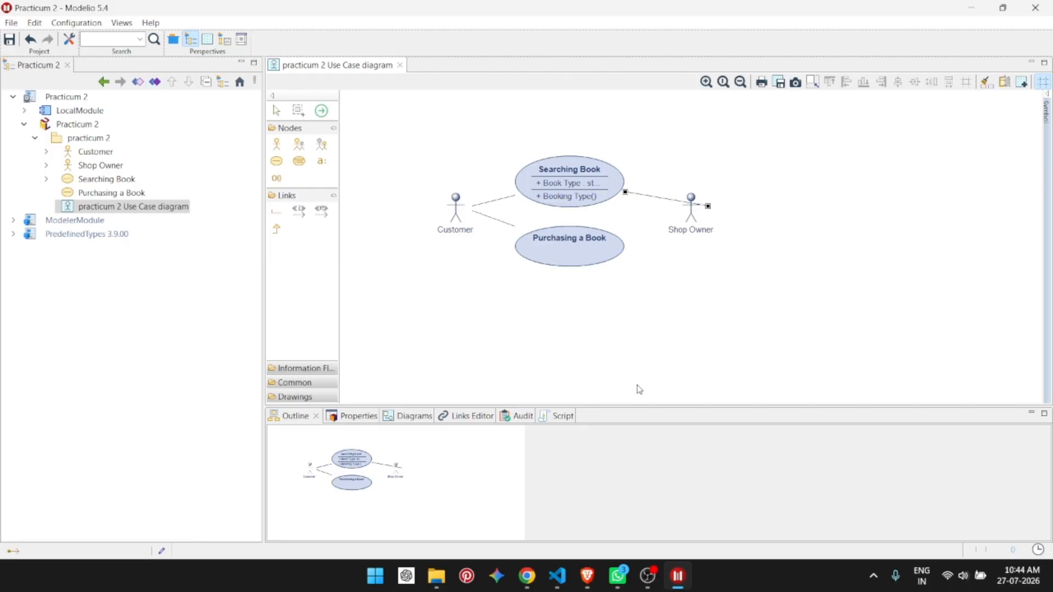